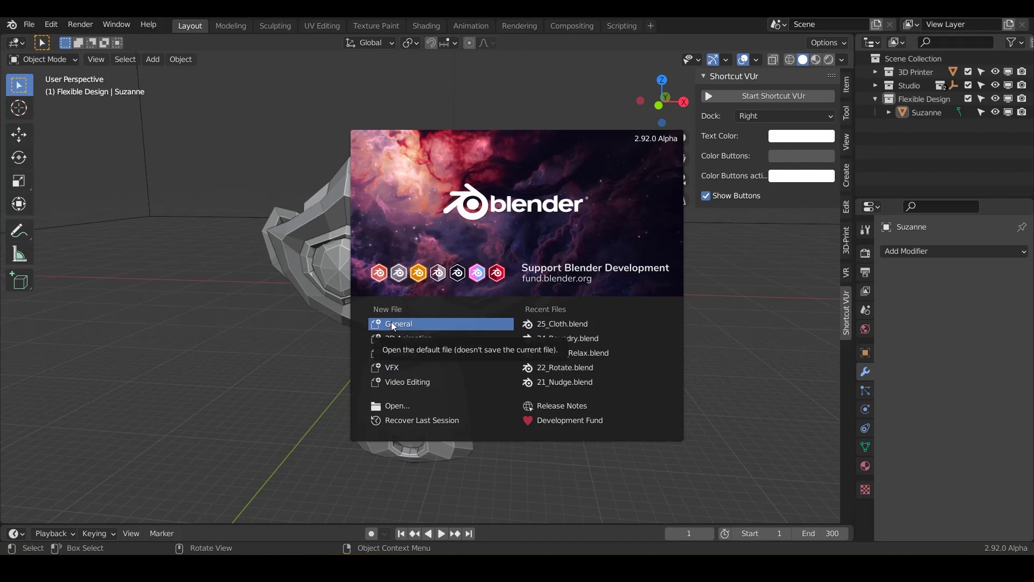
# - Dismiss the splash screen and save the scene as 26_Simplify.blend
pyautogui.click(393, 326)
pyautogui.click(29, 24)
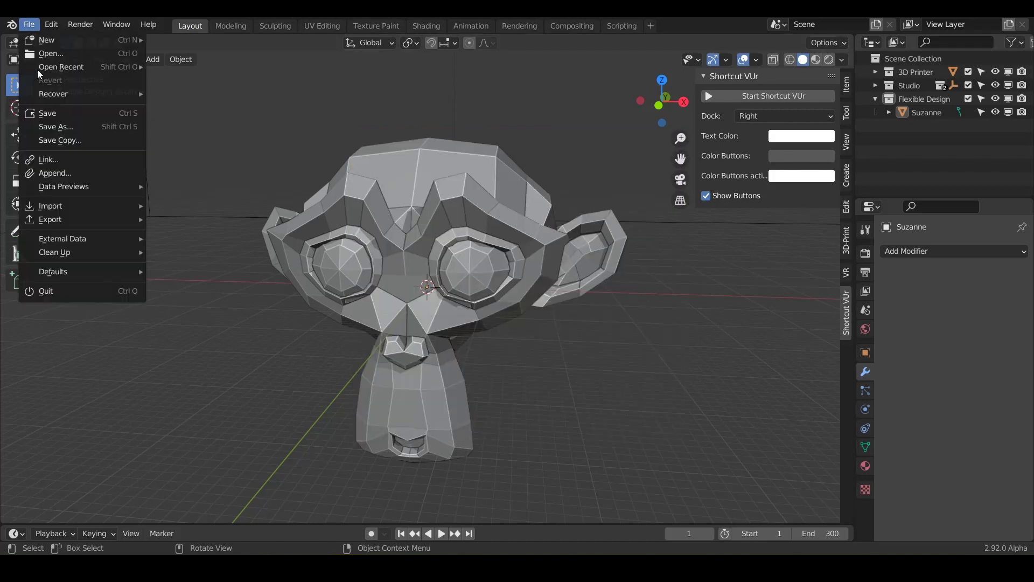
pyautogui.click(59, 129)
pyautogui.press('Return')
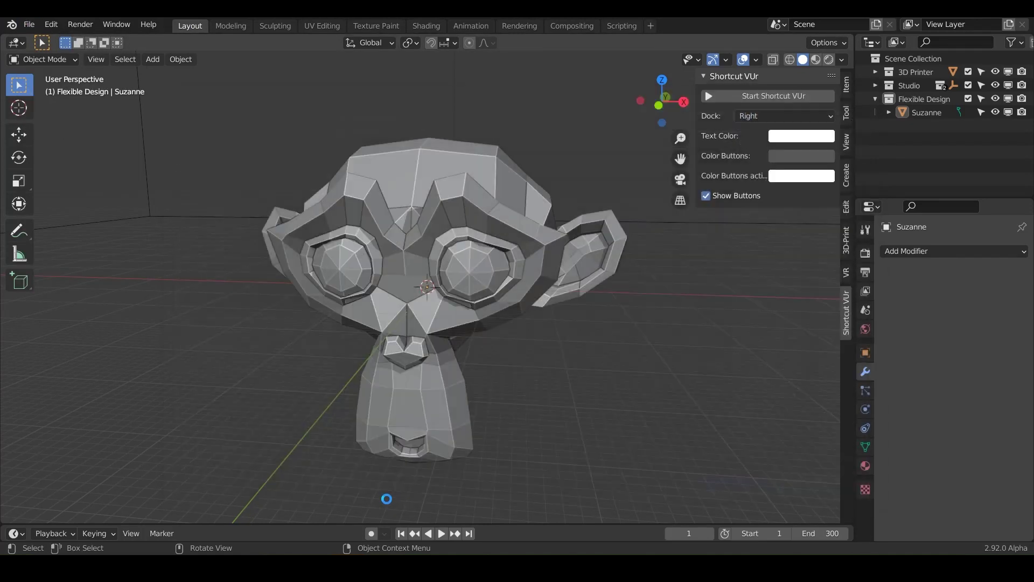
# - Select Suzanne and shade the viewport with the rainbow MatCap
pyautogui.click(526, 234)
pyautogui.click(842, 60)
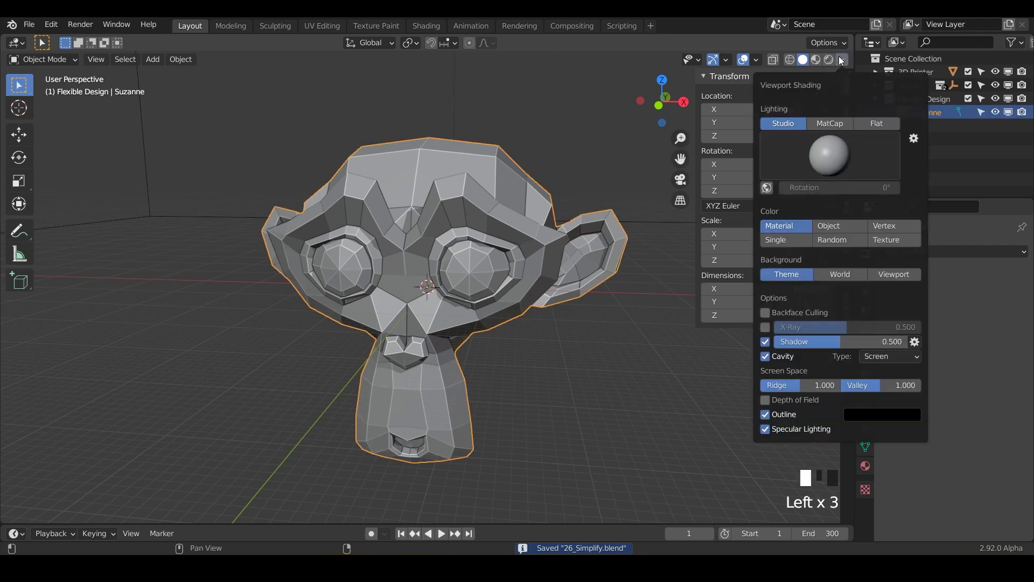
pyautogui.click(820, 121)
pyautogui.click(825, 153)
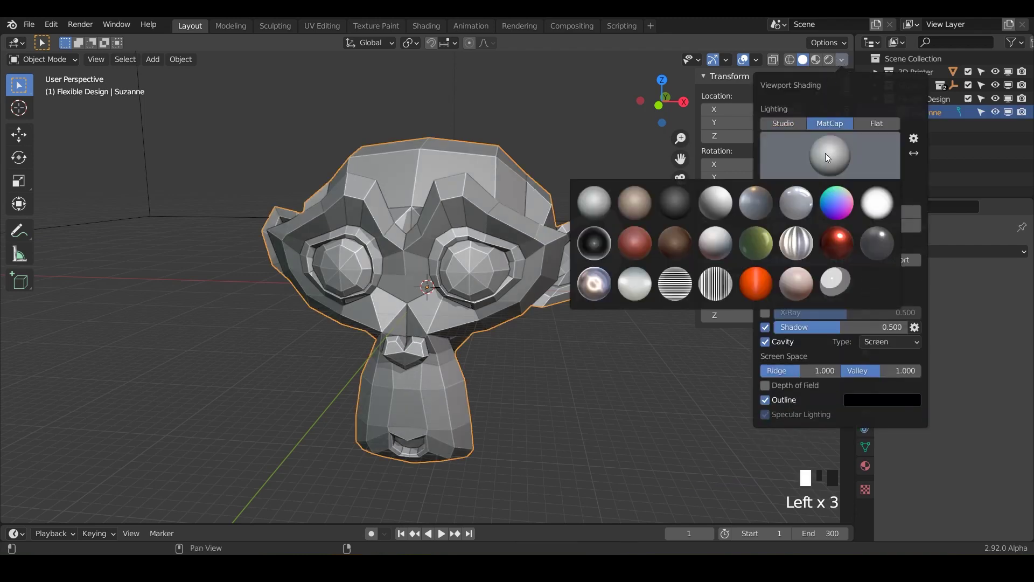
pyautogui.click(826, 201)
# - Add a Multires modifier to Suzanne and subdivide it up to level 5
pyautogui.click(942, 251)
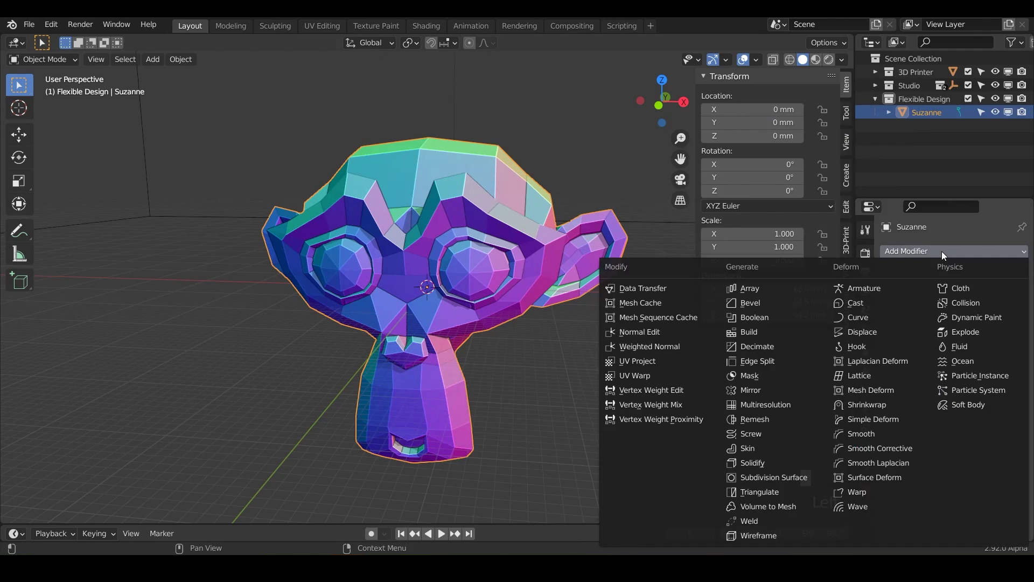
pyautogui.click(766, 407)
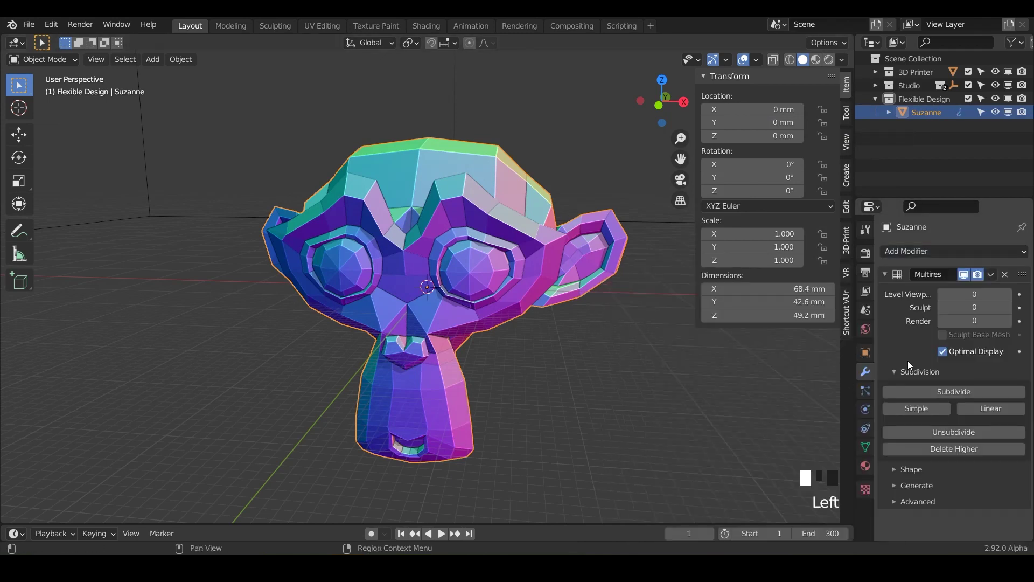
pyautogui.click(947, 390)
pyautogui.click(947, 391)
pyautogui.click(947, 391)
pyautogui.click(946, 392)
pyautogui.click(946, 392)
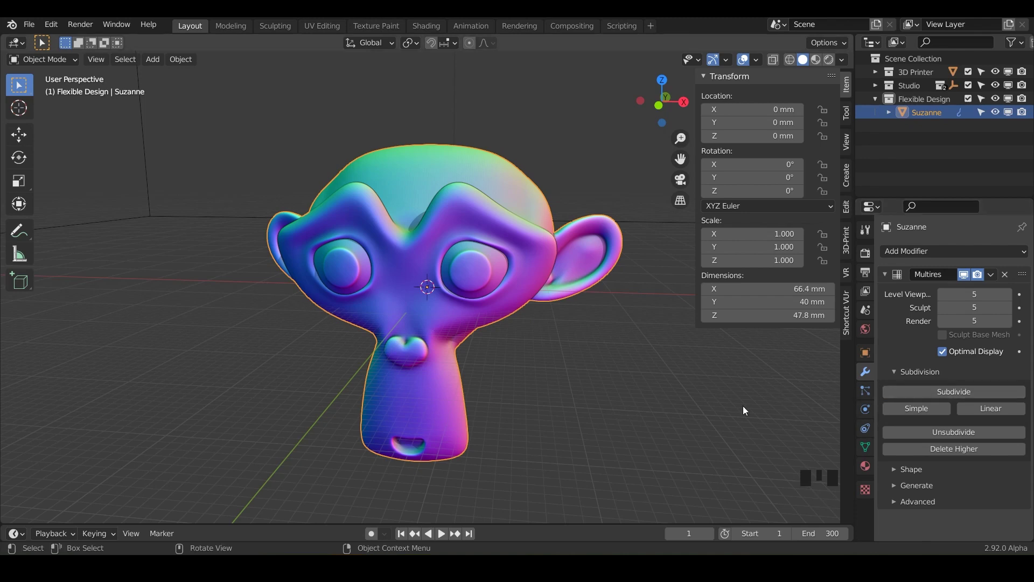
# - Switch Suzanne to Sculpt Mode, widen the brush toolbar, and turn on the wireframe overlay
pyautogui.hotkey('ctrl', 'Tab')
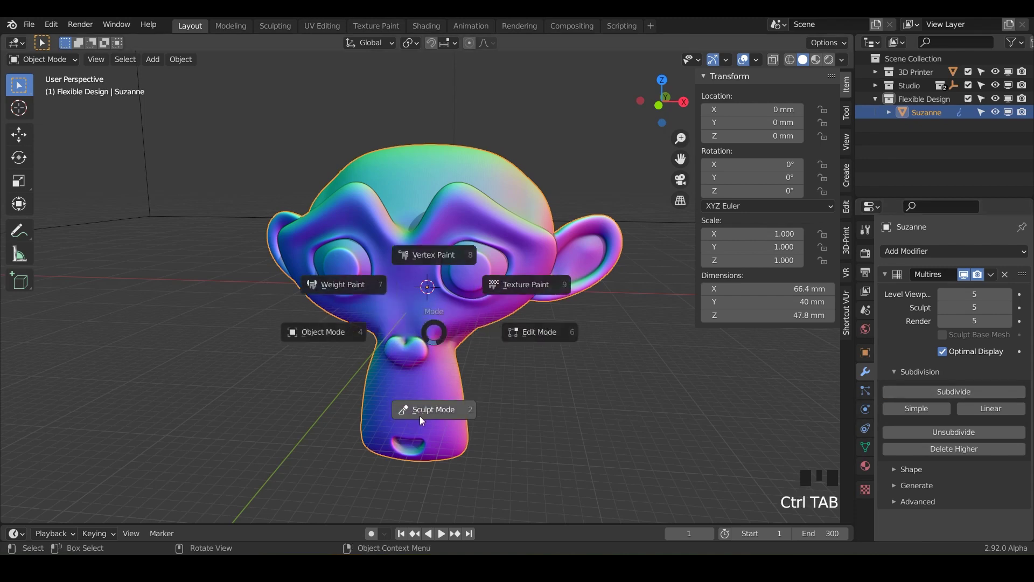
pyautogui.click(419, 411)
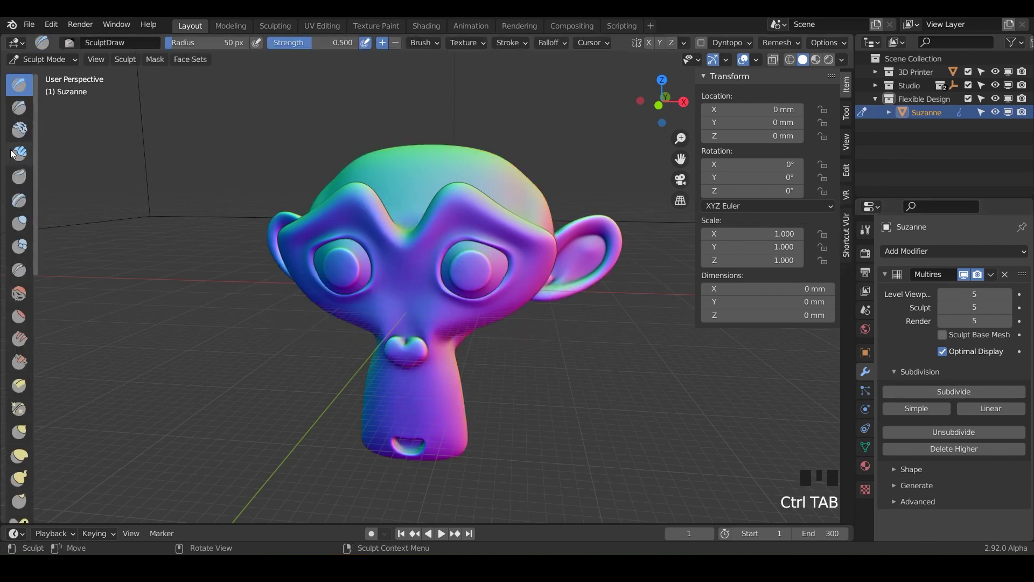
pyautogui.moveTo(37, 155); pyautogui.dragTo(176, 159)
pyautogui.click(757, 59)
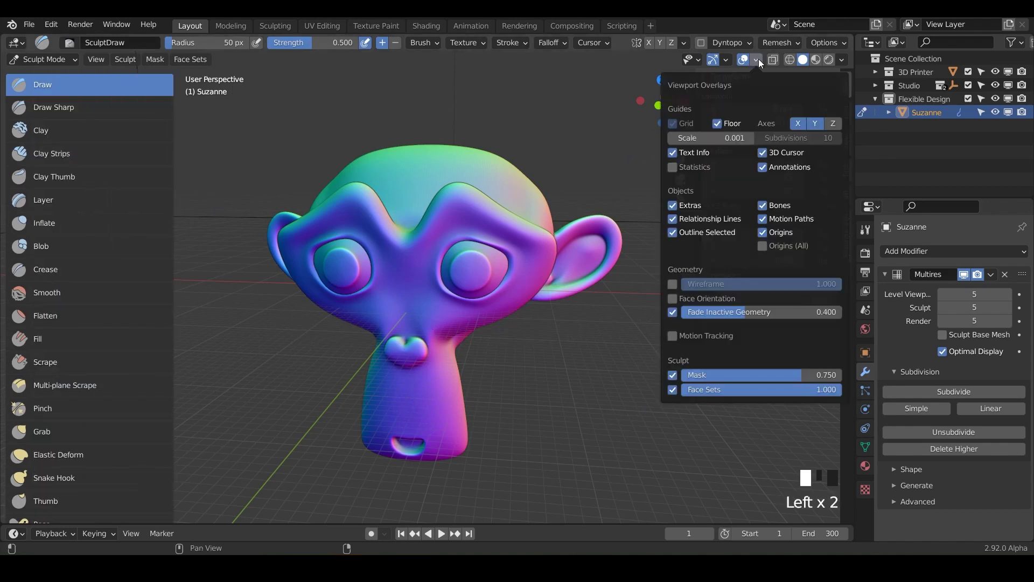
pyautogui.click(672, 284)
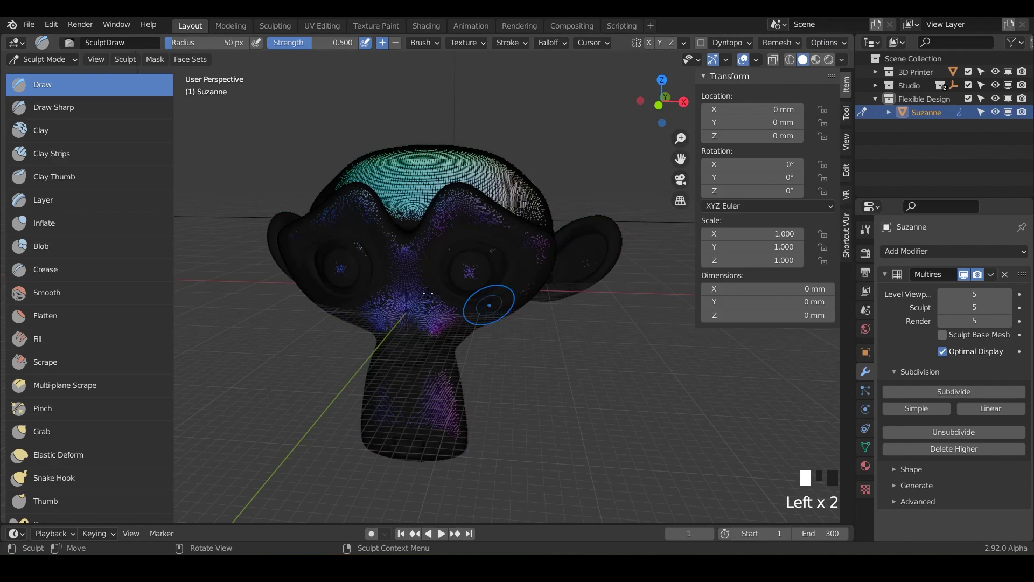
# - Pick the Simplify brush and test a few strokes on Suzanne's forehead
pyautogui.scroll(-3, 38, 370)
pyautogui.scroll(-10, 38, 370)
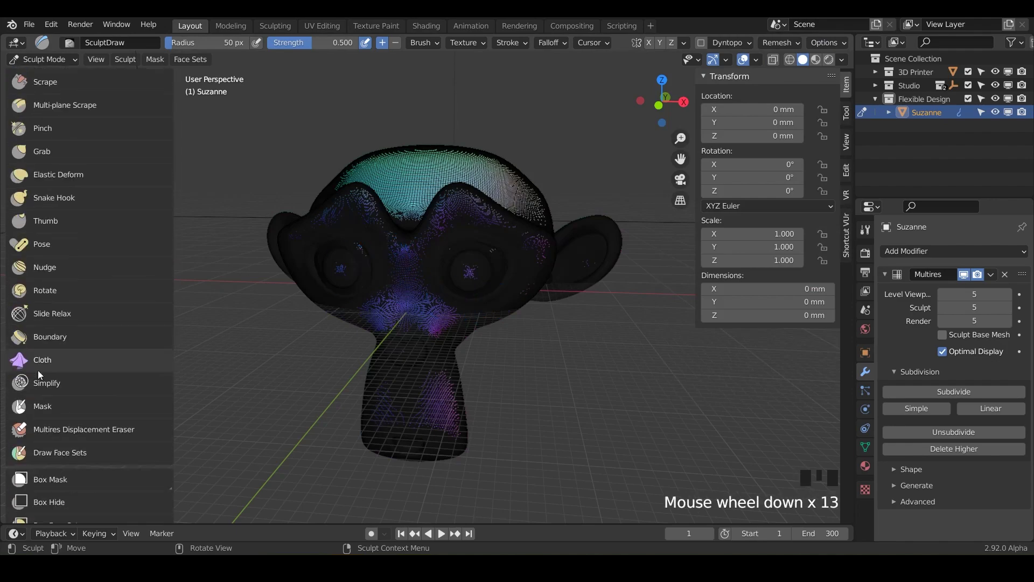
pyautogui.scroll(-2, 38, 370)
pyautogui.click(76, 338)
pyautogui.scroll(3, 410, 221)
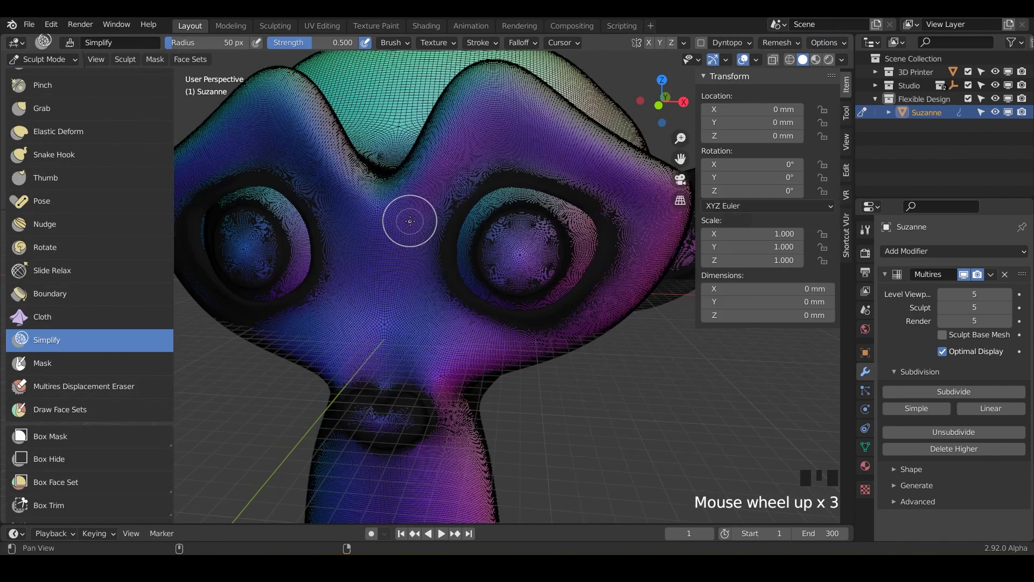
pyautogui.keyDown('shift'); pyautogui.moveTo(409, 219); pyautogui.dragTo(404, 276, button='middle'); pyautogui.keyUp('shift')
pyautogui.scroll(2, 467, 178)
pyautogui.moveTo(408, 182); pyautogui.dragTo(432, 140)
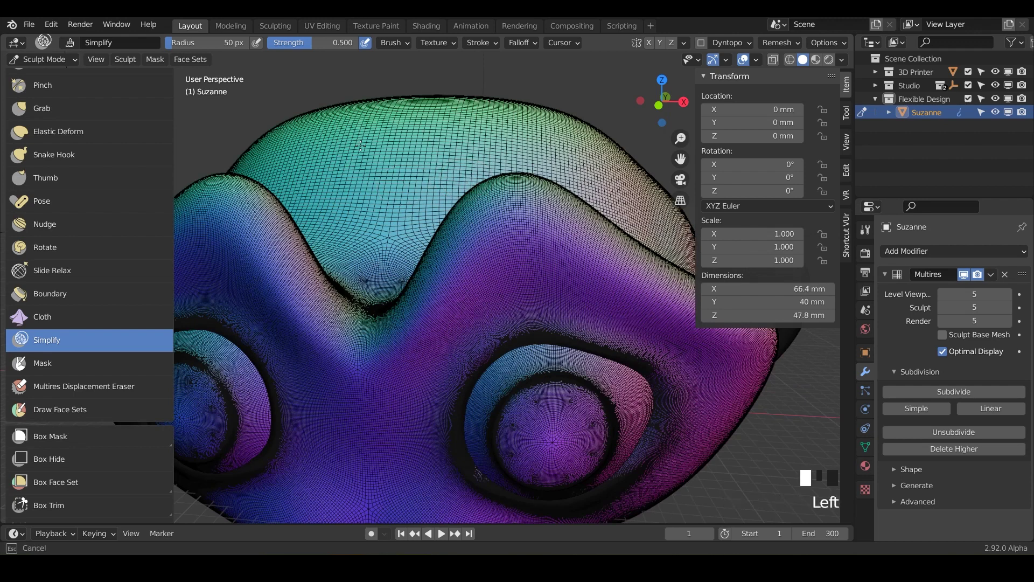
pyautogui.moveTo(429, 203); pyautogui.dragTo(409, 194)
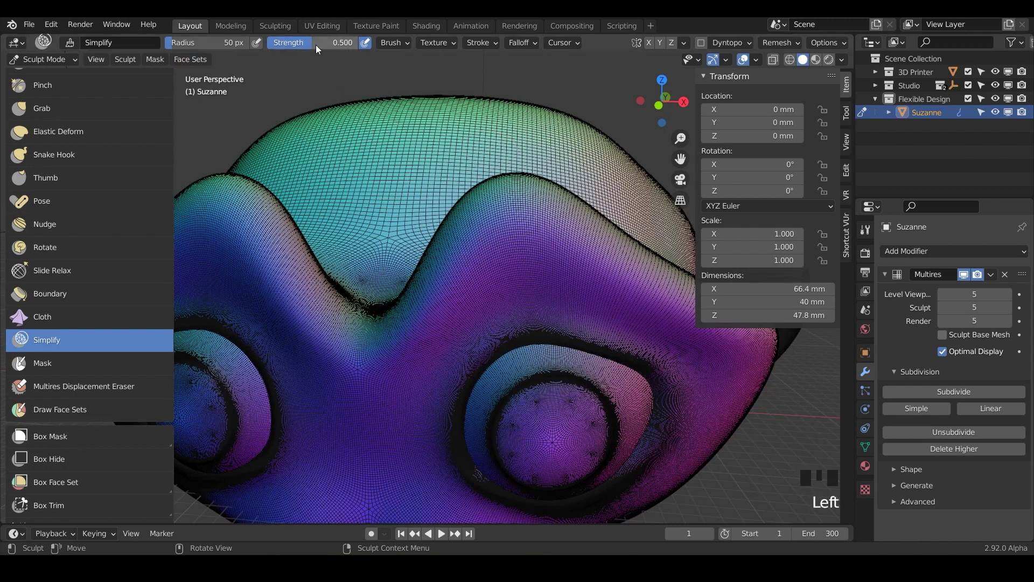
pyautogui.moveTo(331, 202)
pyautogui.mouseDown()
pyautogui.moveTo(368, 200)
pyautogui.moveTo(405, 169)
pyautogui.moveTo(364, 156)
pyautogui.mouseUp()
# - Set the brush radius to 182 px, try a smoothing stroke, then undo it
pyautogui.press('f')
pyautogui.click(412, 138)
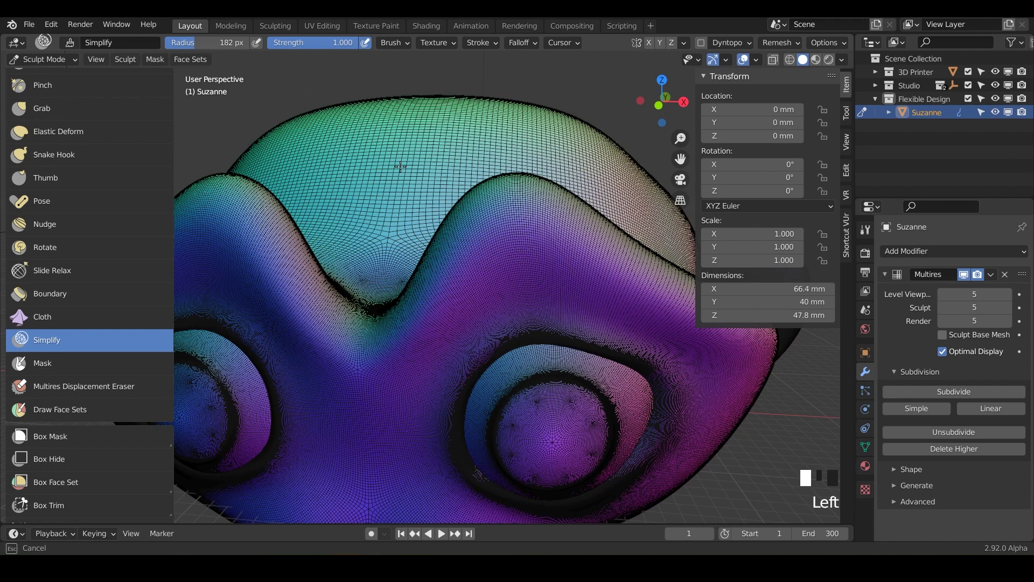
pyautogui.keyDown('shift'); pyautogui.moveTo(460, 254); pyautogui.dragTo(456, 190); pyautogui.keyUp('shift')
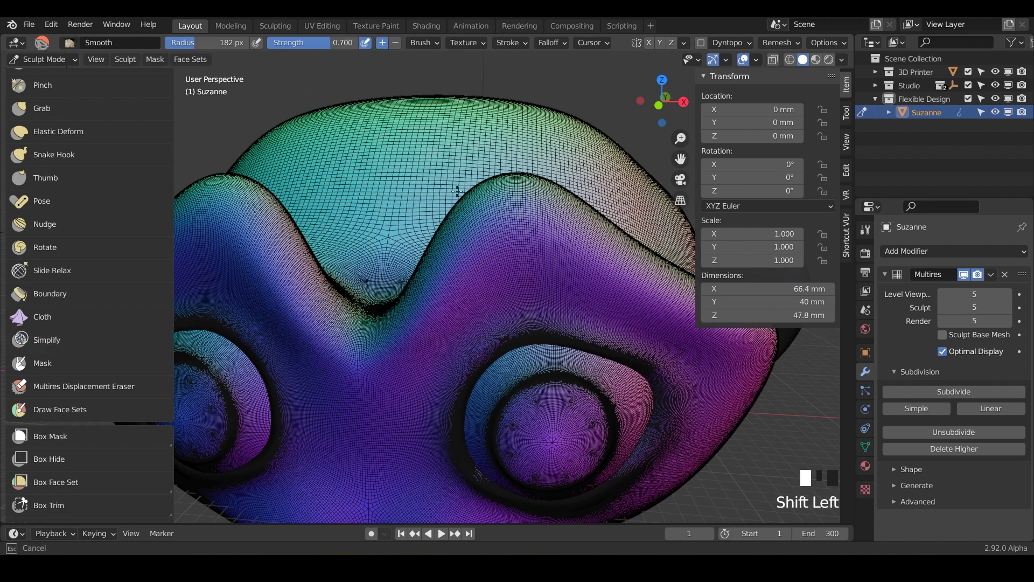
pyautogui.moveTo(357, 187)
pyautogui.keyDown('shift'); pyautogui.mouseDown()
pyautogui.moveTo(379, 210)
pyautogui.moveTo(415, 218)
pyautogui.mouseUp(); pyautogui.keyUp('shift')
pyautogui.hotkey('ctrl', 'z')
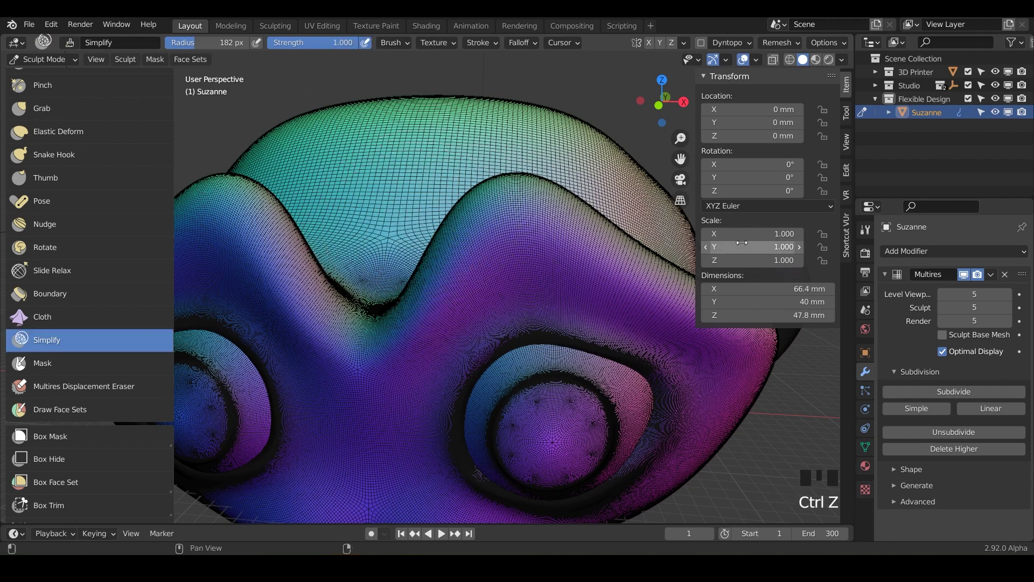
# - Show the Simplify brush settings in the Active Tool tab and frame the whole head
pyautogui.click(866, 231)
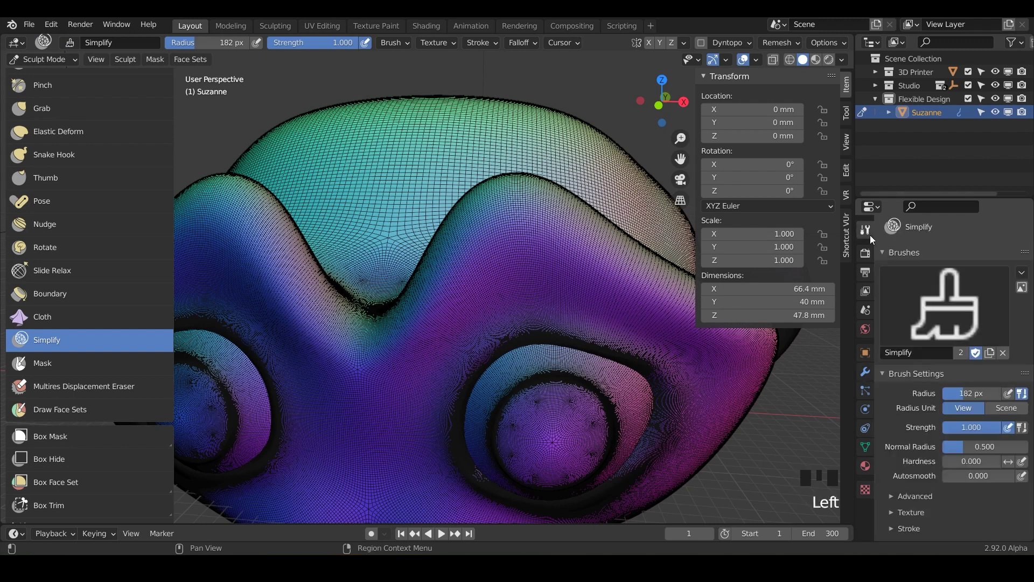
pyautogui.scroll(-1, 894, 464)
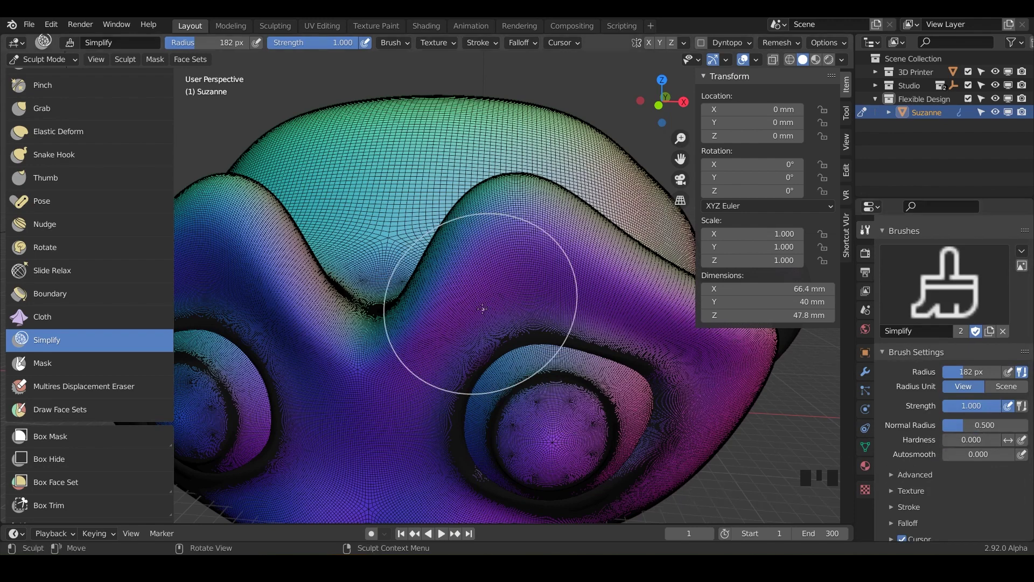
pyautogui.scroll(-2, 487, 280)
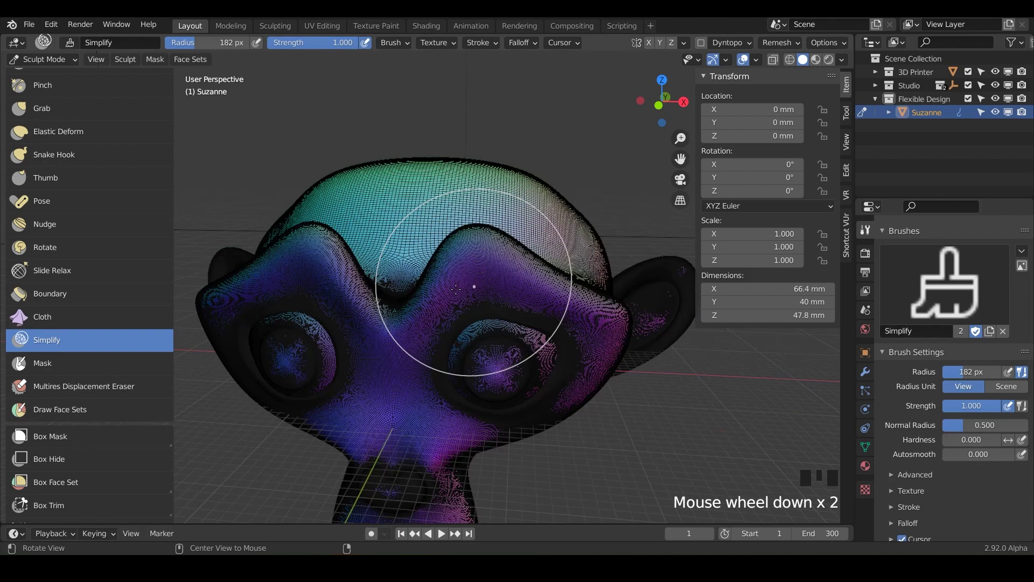
pyautogui.moveTo(456, 289); pyautogui.dragTo(447, 205, button='middle')
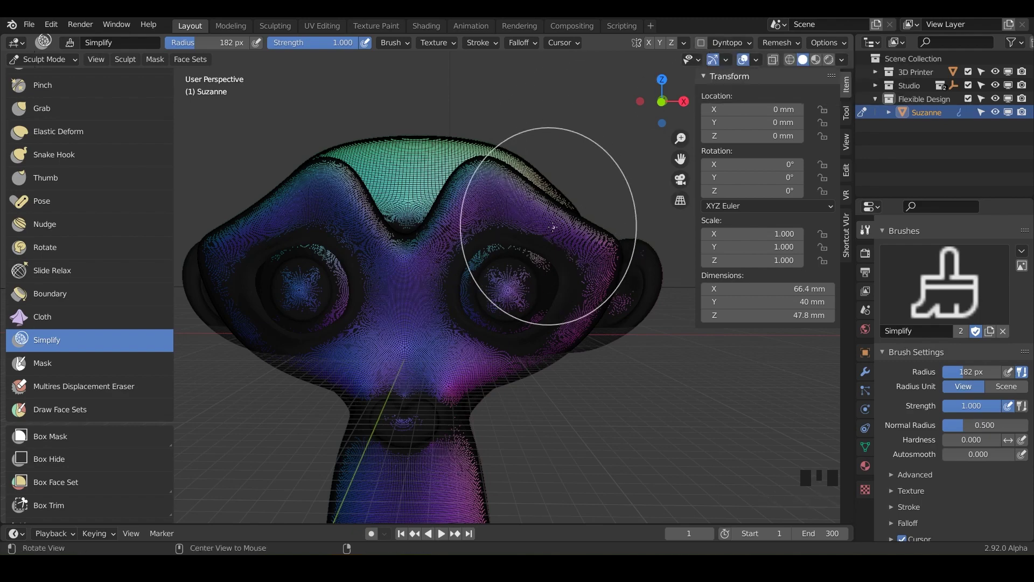
pyautogui.moveTo(545, 229)
pyautogui.mouseDown(button='middle')
pyautogui.moveTo(474, 210)
pyautogui.moveTo(638, 107)
pyautogui.mouseUp(button='middle')
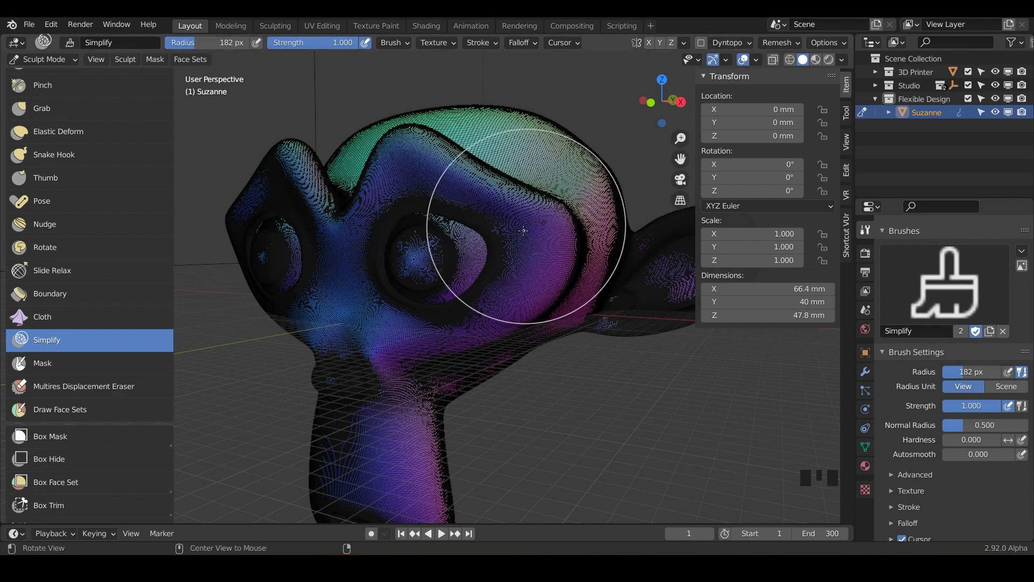
pyautogui.keyDown('shift'); pyautogui.moveTo(527, 230); pyautogui.dragTo(469, 232, button='middle'); pyautogui.keyUp('shift')
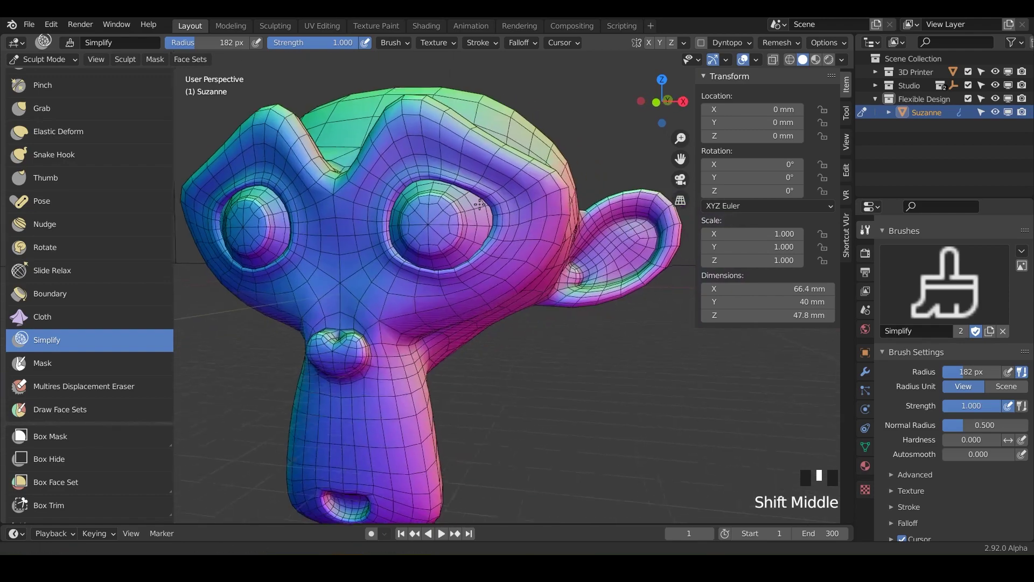
pyautogui.keyDown('shift'); pyautogui.moveTo(558, 140); pyautogui.dragTo(591, 151, button='middle'); pyautogui.keyUp('shift')
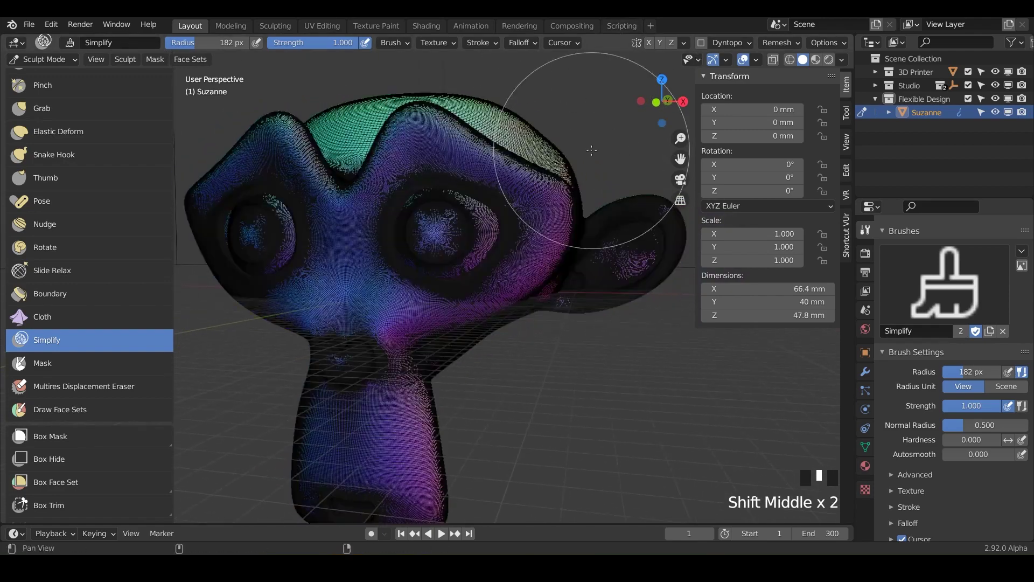
# - Enable Dyntopo, accepting the warning, and delete the Multires modifier
pyautogui.click(701, 42)
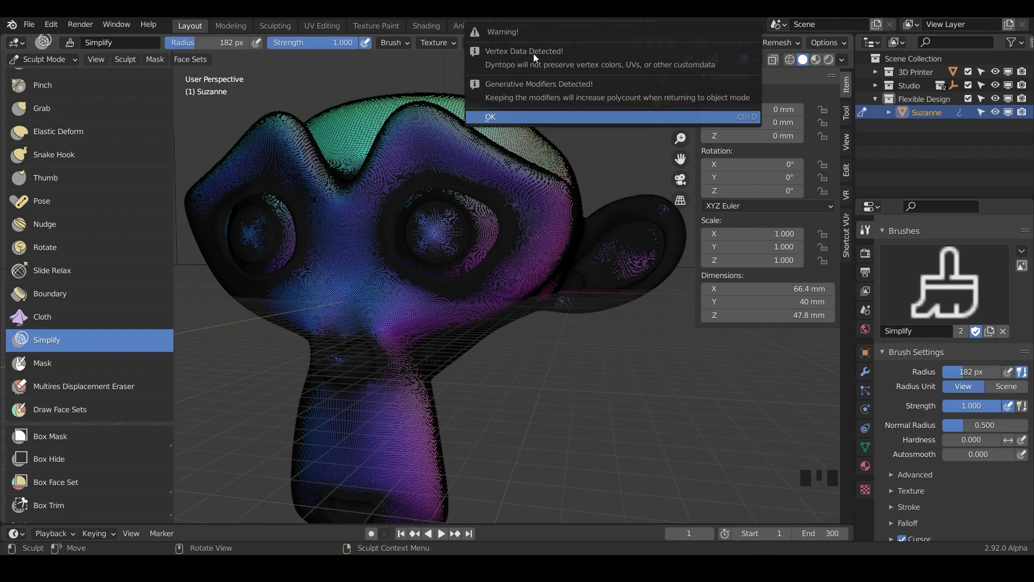
pyautogui.click(491, 115)
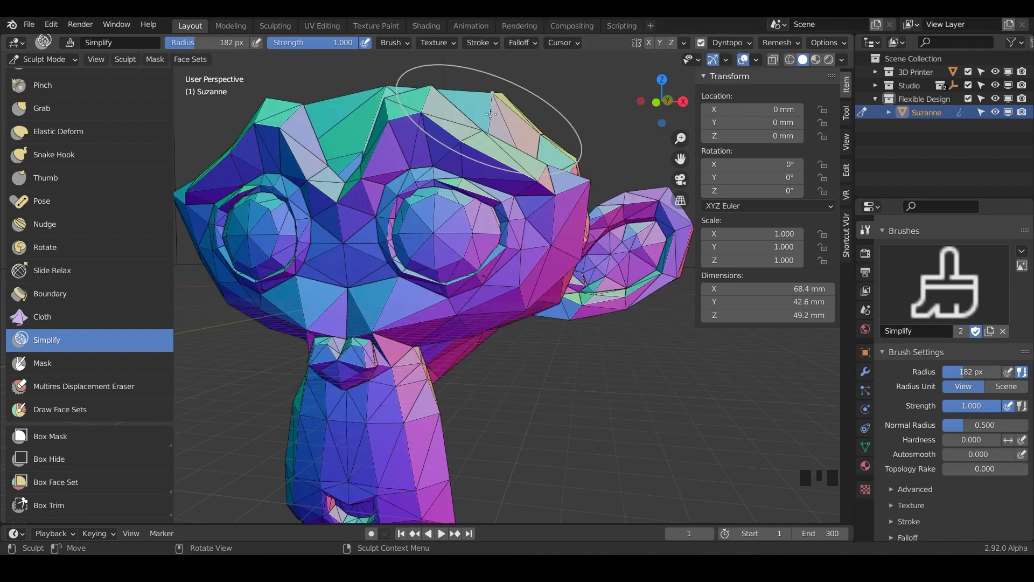
pyautogui.click(865, 372)
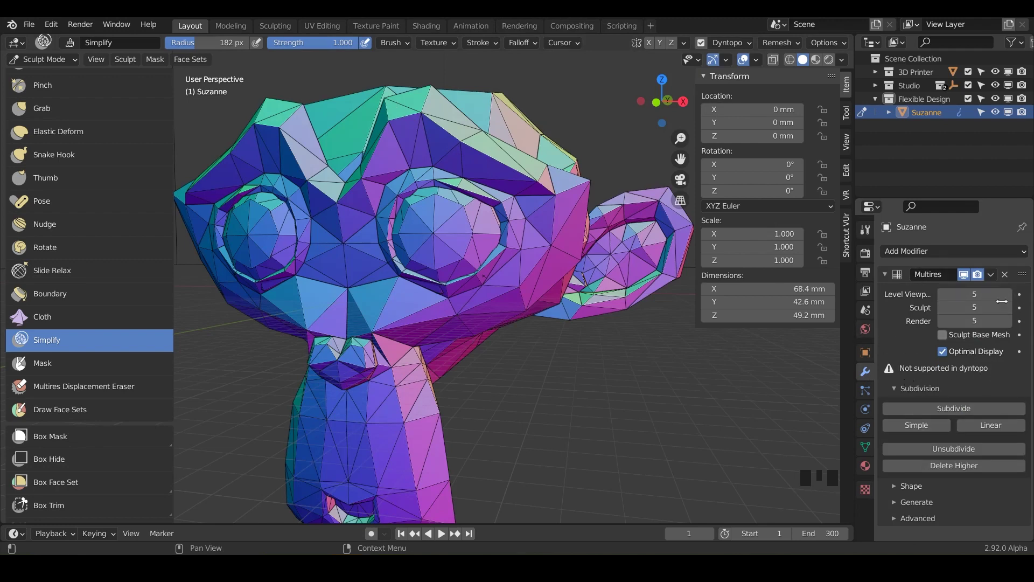
pyautogui.click(1005, 276)
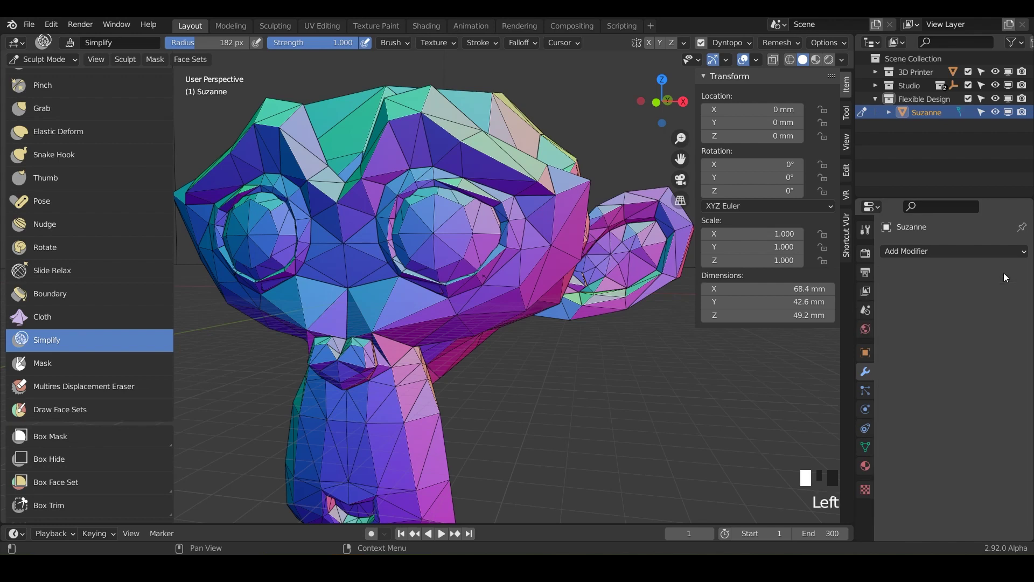
# - Delete the UVMap from Suzanne's mesh data in Object Data properties
pyautogui.click(862, 451)
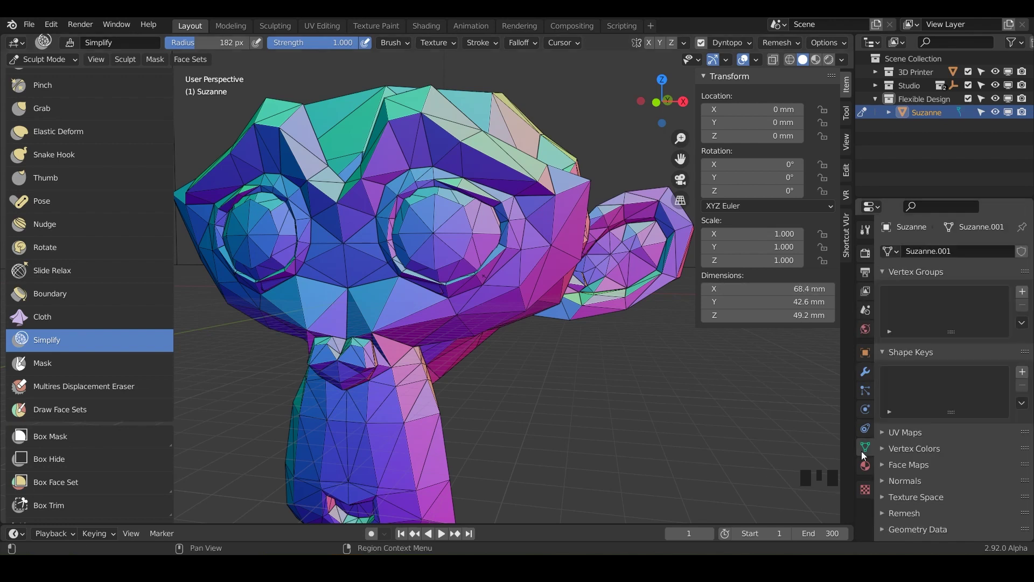
pyautogui.click(883, 433)
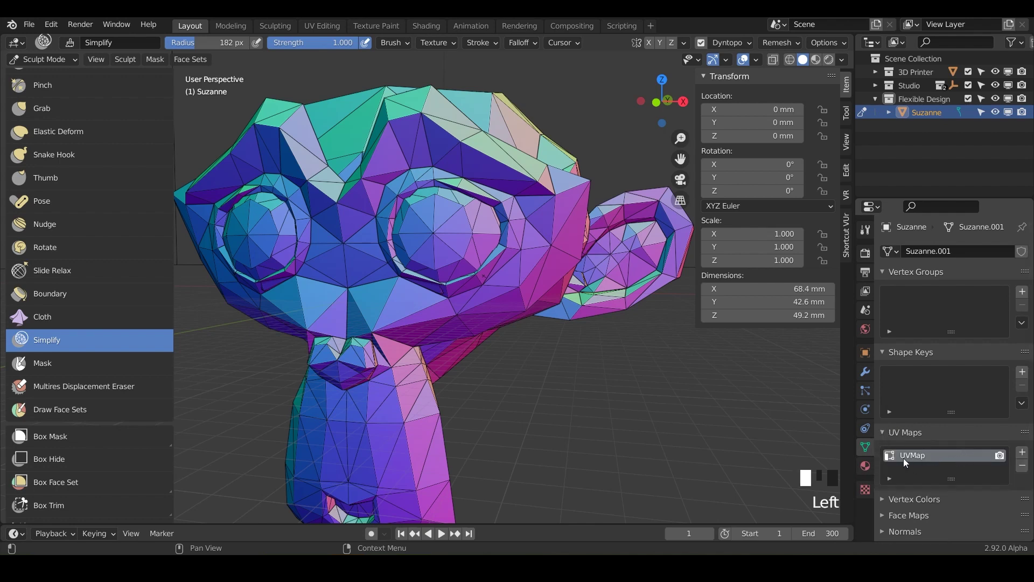
pyautogui.click(1022, 466)
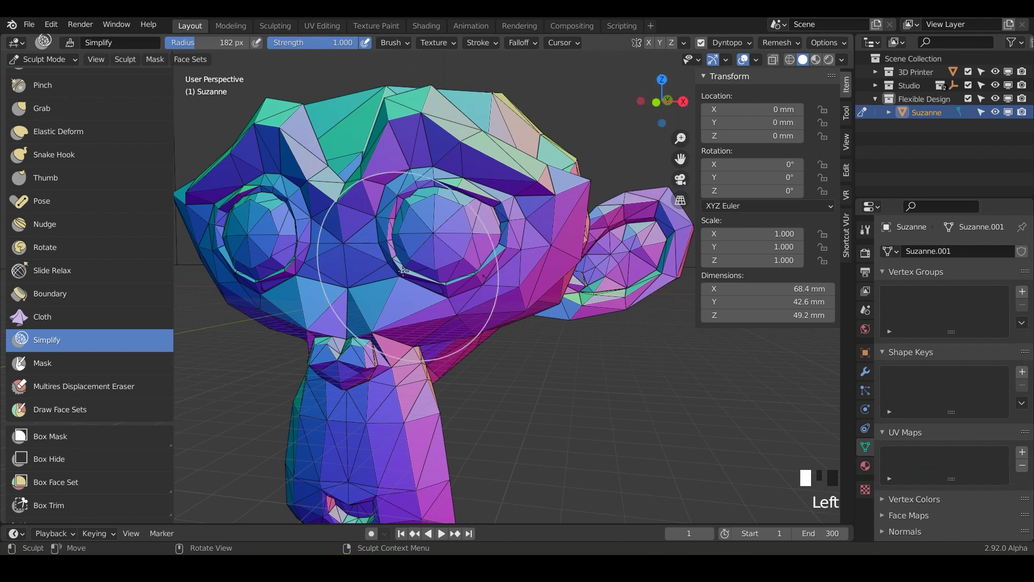
pyautogui.keyDown('shift'); pyautogui.moveTo(427, 289); pyautogui.dragTo(487, 290, button='middle'); pyautogui.keyUp('shift')
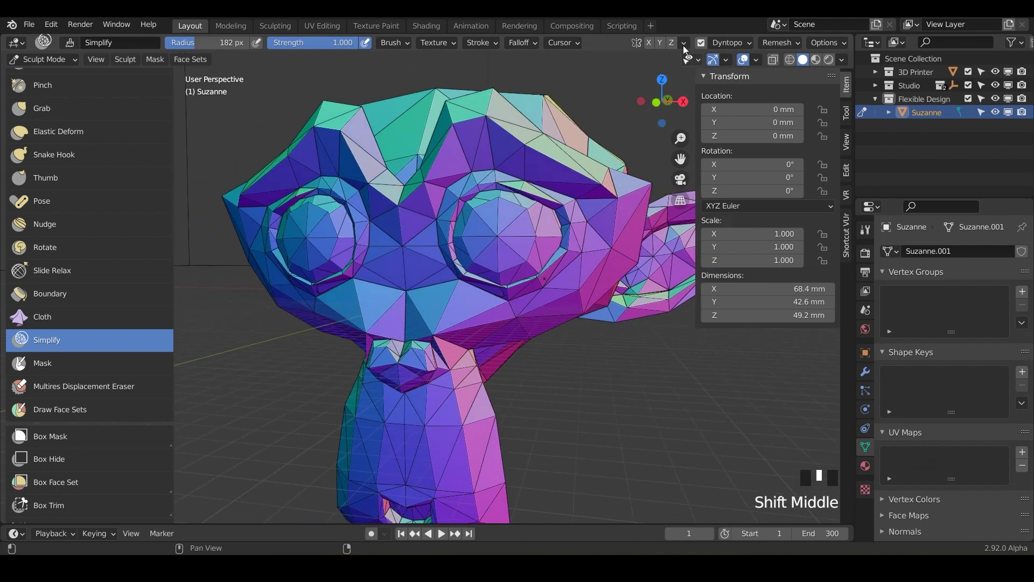
pyautogui.click(750, 44)
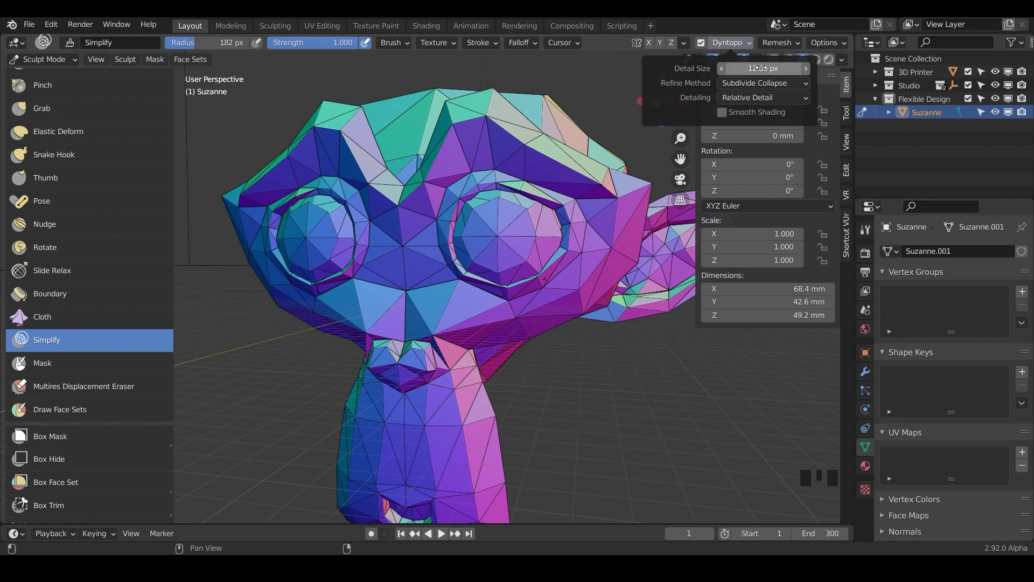
# - Switch to the Draw brush and sculpt strokes over the top and forehead of the head
pyautogui.moveTo(661, 100); pyautogui.dragTo(519, 172)
pyautogui.scroll(15, 46, 139)
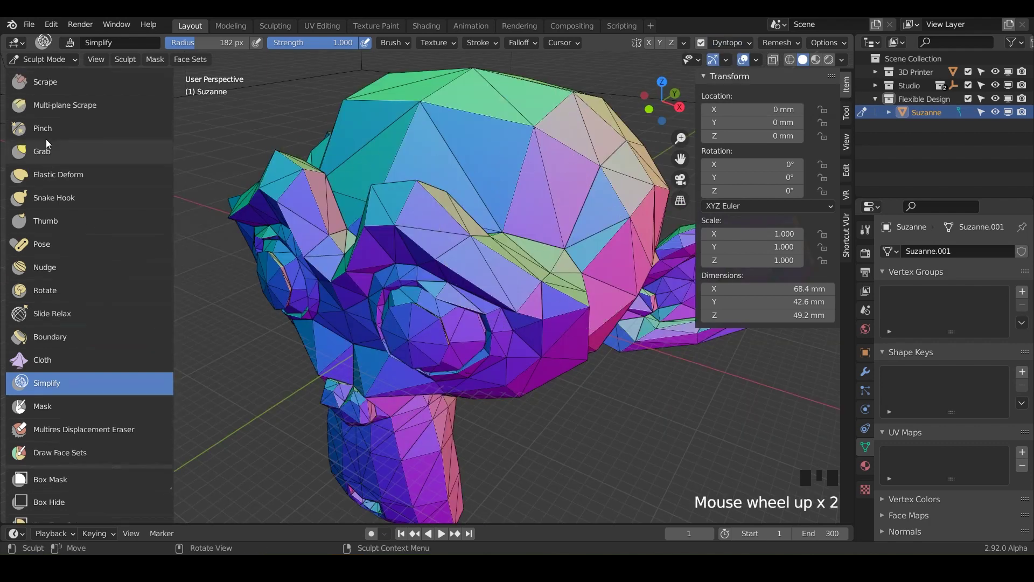
pyautogui.click(67, 89)
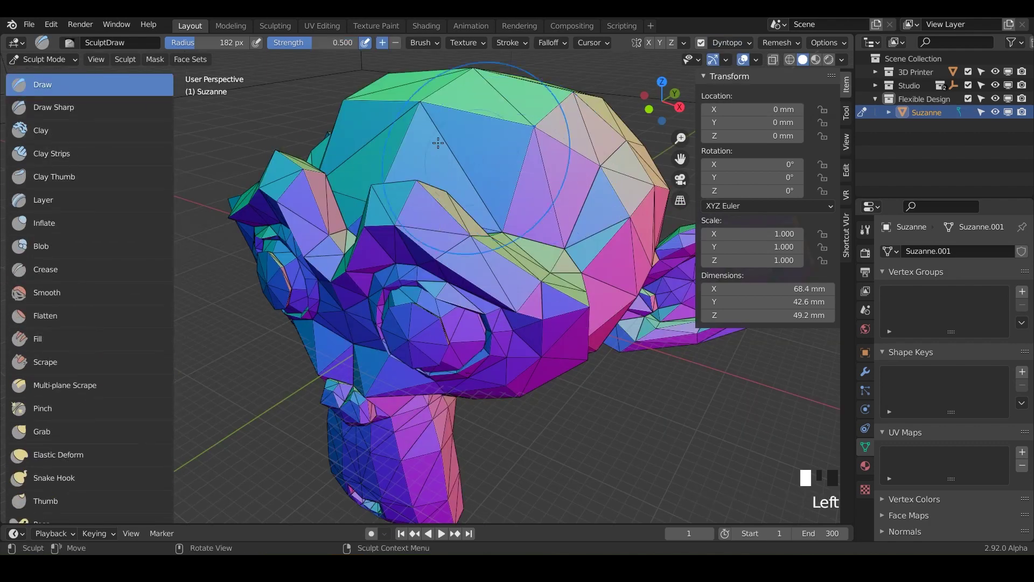
pyautogui.moveTo(474, 145)
pyautogui.mouseDown()
pyautogui.moveTo(568, 153)
pyautogui.moveTo(481, 150)
pyautogui.mouseUp()
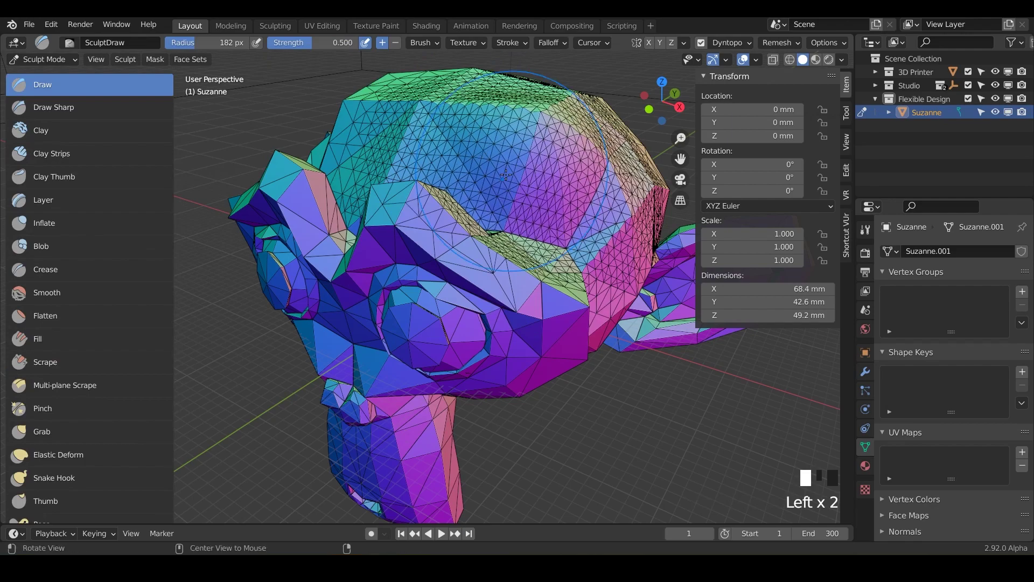
pyautogui.moveTo(481, 150); pyautogui.dragTo(463, 121, button='middle')
pyautogui.moveTo(463, 121); pyautogui.dragTo(460, 117)
pyautogui.moveTo(460, 118); pyautogui.dragTo(478, 178, button='middle')
pyautogui.moveTo(526, 199); pyautogui.dragTo(553, 184)
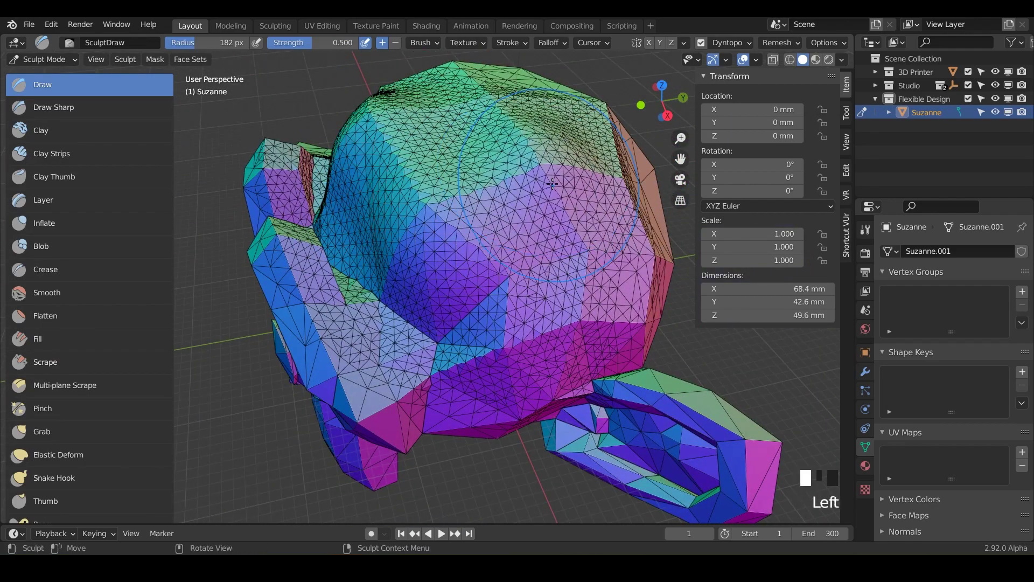
# - Set the Dyntopo detail size to 3 and sculpt finely triangulated bulges across the crown
pyautogui.click(749, 43)
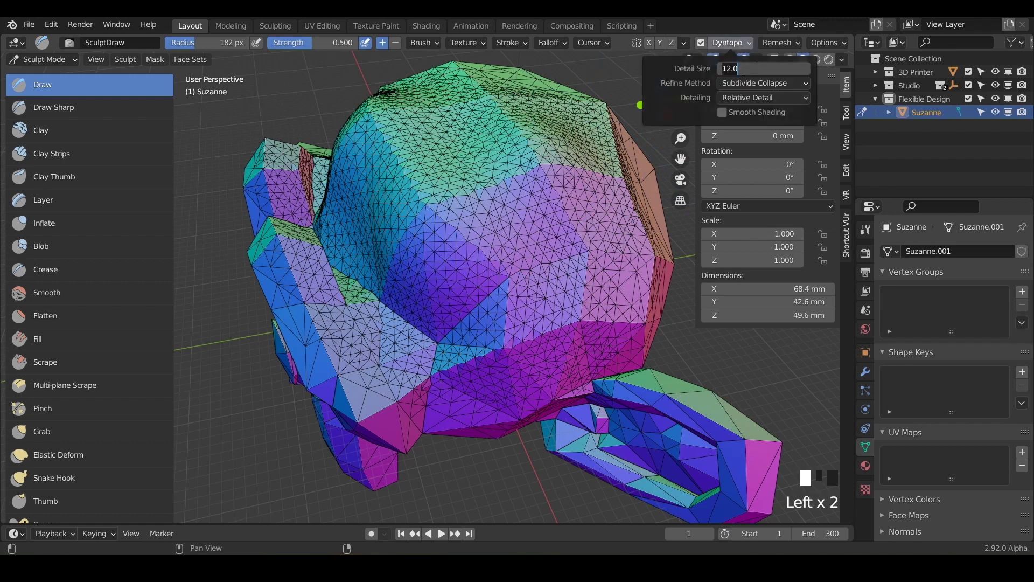
pyautogui.write('3')
pyautogui.press('Return')
pyautogui.moveTo(530, 145)
pyautogui.mouseDown()
pyautogui.moveTo(430, 280)
pyautogui.moveTo(529, 263)
pyautogui.mouseUp()
pyautogui.moveTo(529, 263); pyautogui.dragTo(485, 216, button='middle')
pyautogui.moveTo(592, 178)
pyautogui.mouseDown()
pyautogui.moveTo(539, 107)
pyautogui.moveTo(425, 161)
pyautogui.mouseUp()
pyautogui.moveTo(425, 161); pyautogui.dragTo(474, 178, button='middle')
pyautogui.scroll(3, 485, 172)
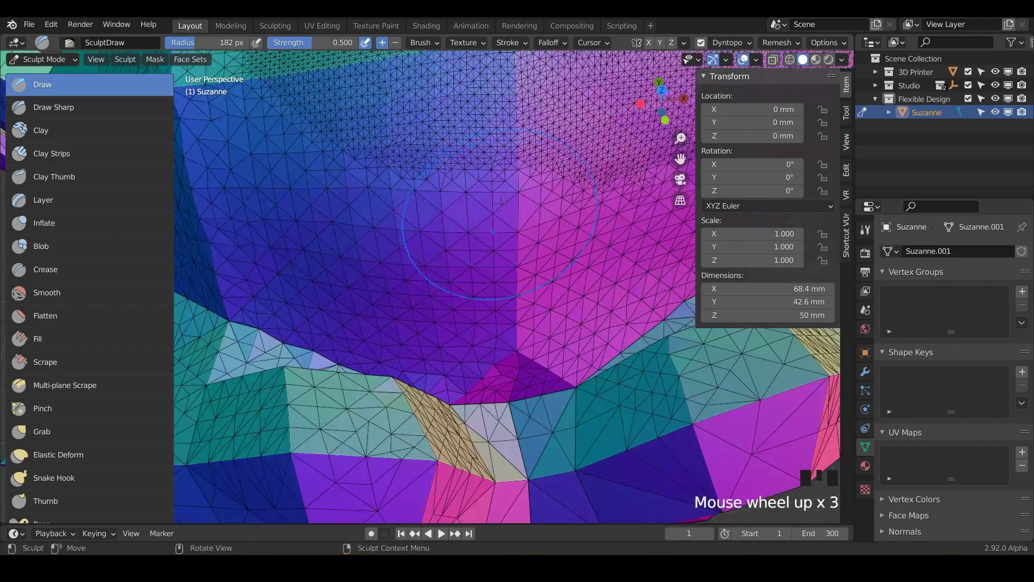
pyautogui.moveTo(528, 108); pyautogui.dragTo(393, 323)
pyautogui.scroll(-4, 384, 280)
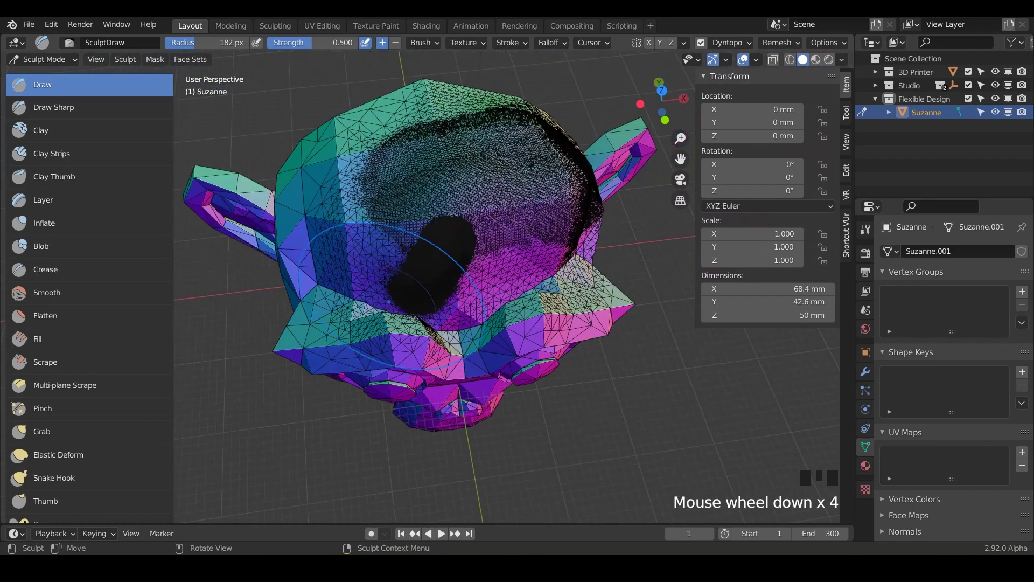
pyautogui.moveTo(380, 249)
pyautogui.mouseDown()
pyautogui.moveTo(409, 164)
pyautogui.moveTo(454, 173)
pyautogui.moveTo(454, 249)
pyautogui.moveTo(433, 245)
pyautogui.moveTo(469, 218)
pyautogui.mouseUp()
# - Orbit and zoom around the head to inspect the dense crown triangles
pyautogui.moveTo(469, 218); pyautogui.dragTo(408, 291, button='middle')
pyautogui.scroll(-5, 444, 237)
pyautogui.scroll(7, 445, 238)
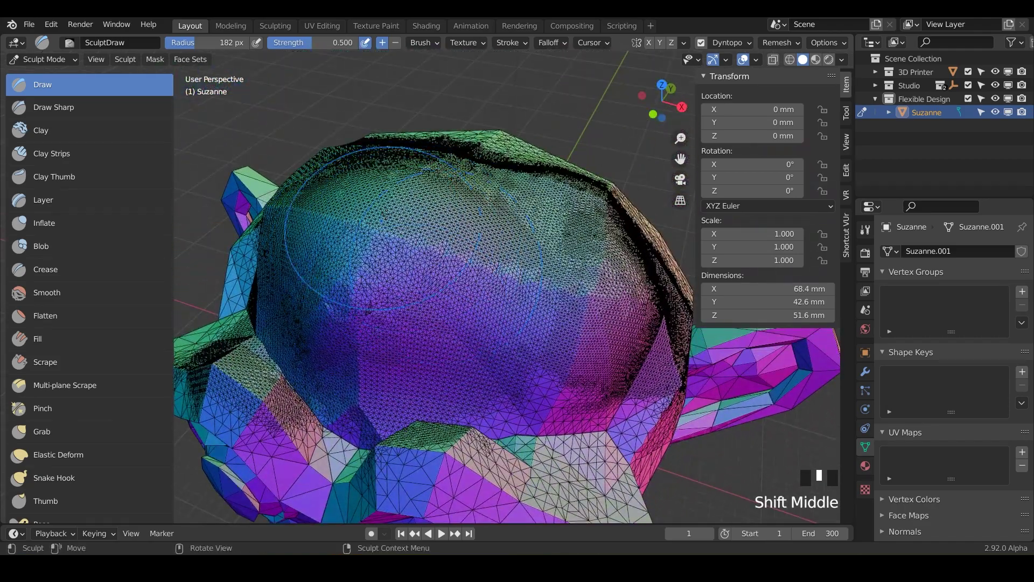
pyautogui.scroll(5, 423, 246)
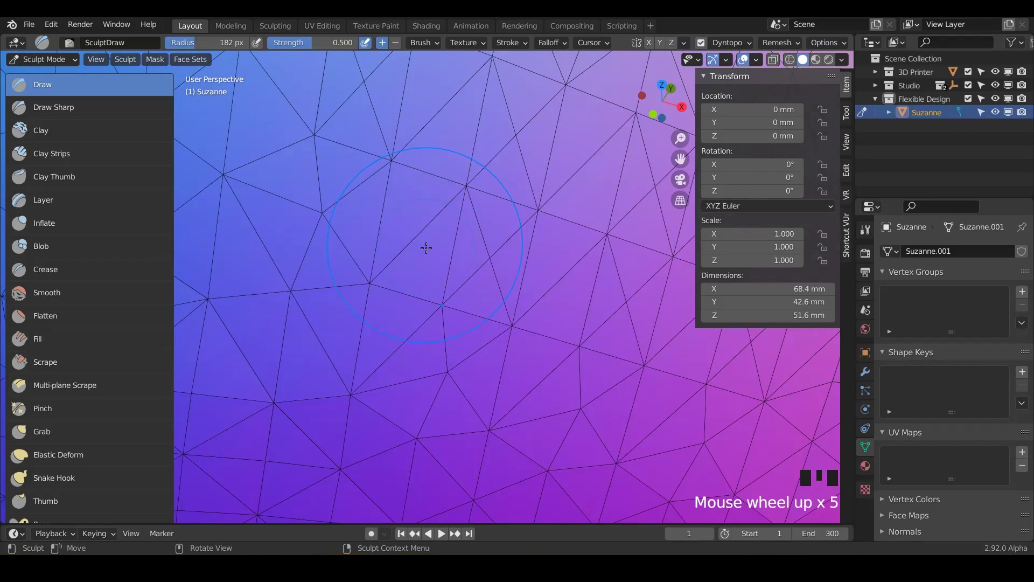
pyautogui.scroll(-1, 426, 247)
pyautogui.scroll(-7, 426, 248)
pyautogui.scroll(1, 420, 251)
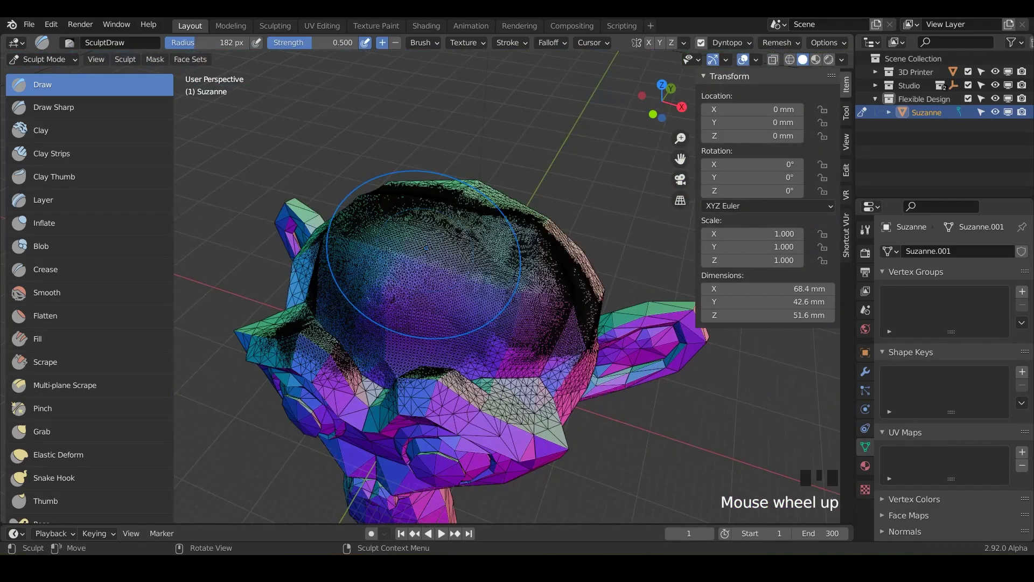
pyautogui.scroll(-13, 107, 335)
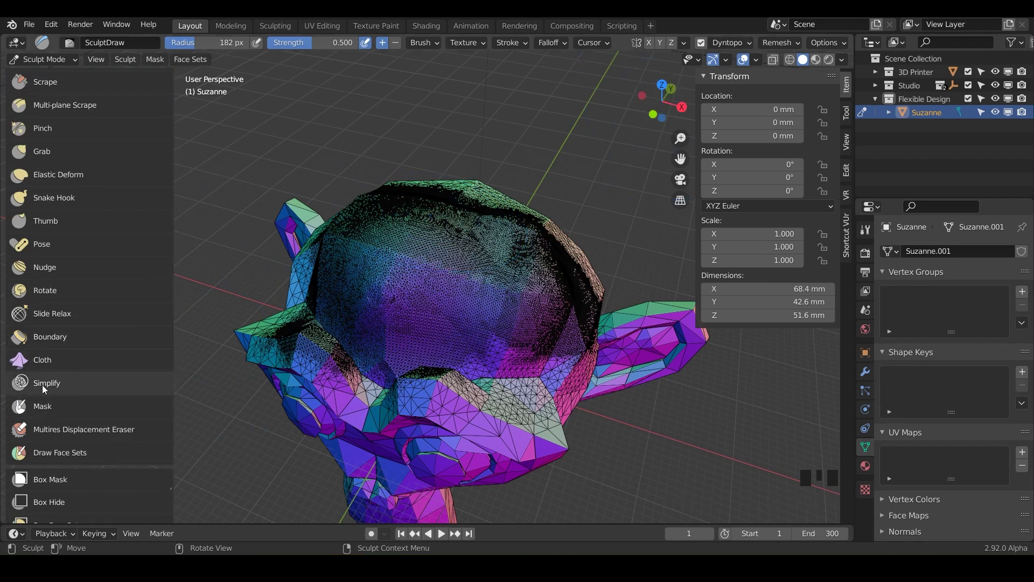
# - Switch to the Simplify brush and stroke over the head's dense triangles
pyautogui.click(40, 385)
pyautogui.moveTo(409, 307)
pyautogui.mouseDown()
pyautogui.moveTo(451, 274)
pyautogui.moveTo(441, 291)
pyautogui.moveTo(512, 377)
pyautogui.mouseUp()
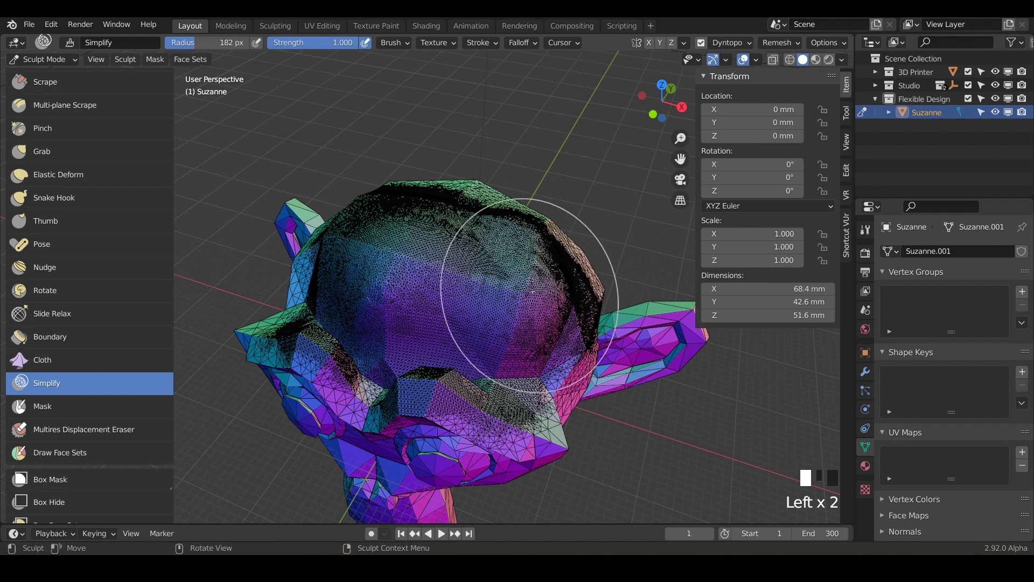
pyautogui.moveTo(490, 229)
pyautogui.mouseDown()
pyautogui.moveTo(455, 220)
pyautogui.moveTo(485, 242)
pyautogui.moveTo(412, 299)
pyautogui.mouseUp()
pyautogui.moveTo(443, 347); pyautogui.dragTo(537, 411)
pyautogui.moveTo(538, 411); pyautogui.dragTo(503, 336, button='middle')
pyautogui.moveTo(492, 314)
pyautogui.mouseDown()
pyautogui.moveTo(480, 344)
pyautogui.moveTo(476, 254)
pyautogui.moveTo(509, 358)
pyautogui.mouseUp()
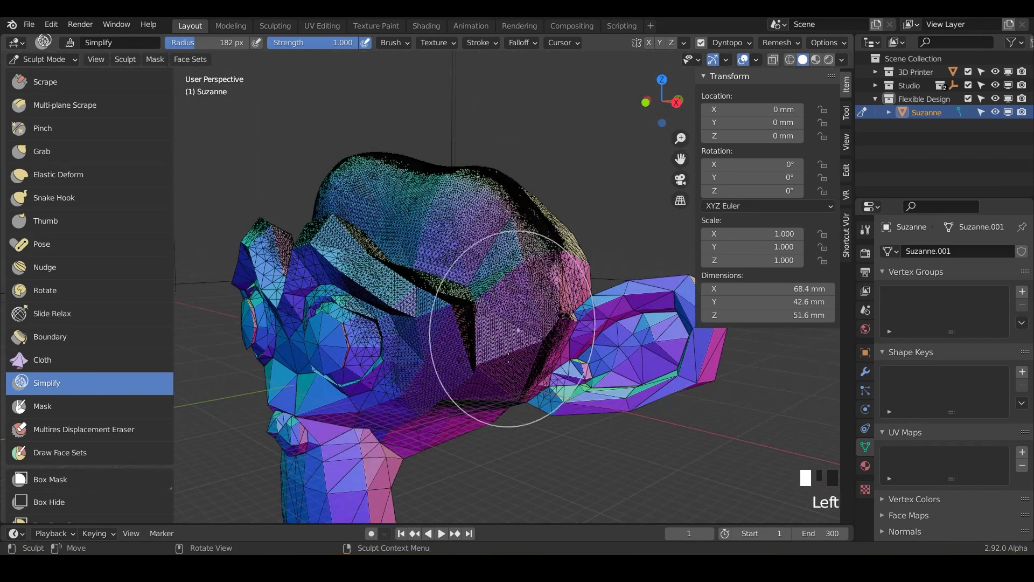
# - Set the Dyntopo detail size to 12 and simplify the top of the head again
pyautogui.click(744, 43)
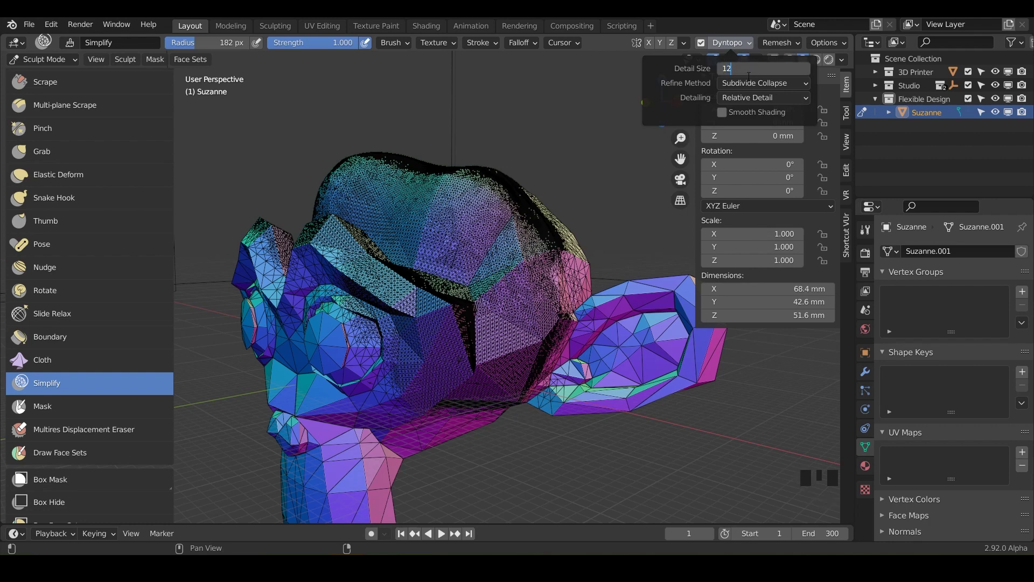
pyautogui.write('12')
pyautogui.press('Return')
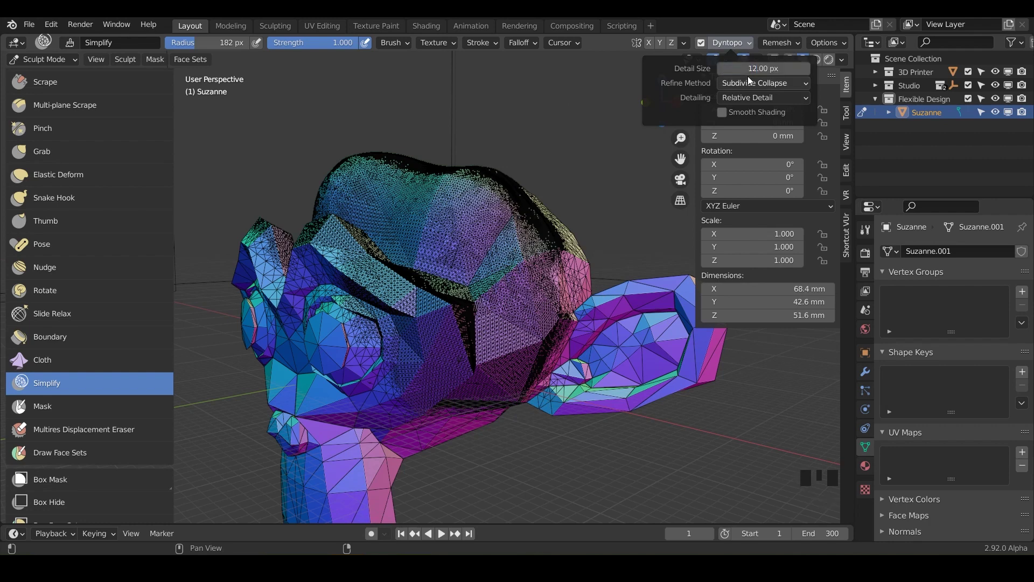
pyautogui.moveTo(461, 219); pyautogui.dragTo(489, 304, button='middle')
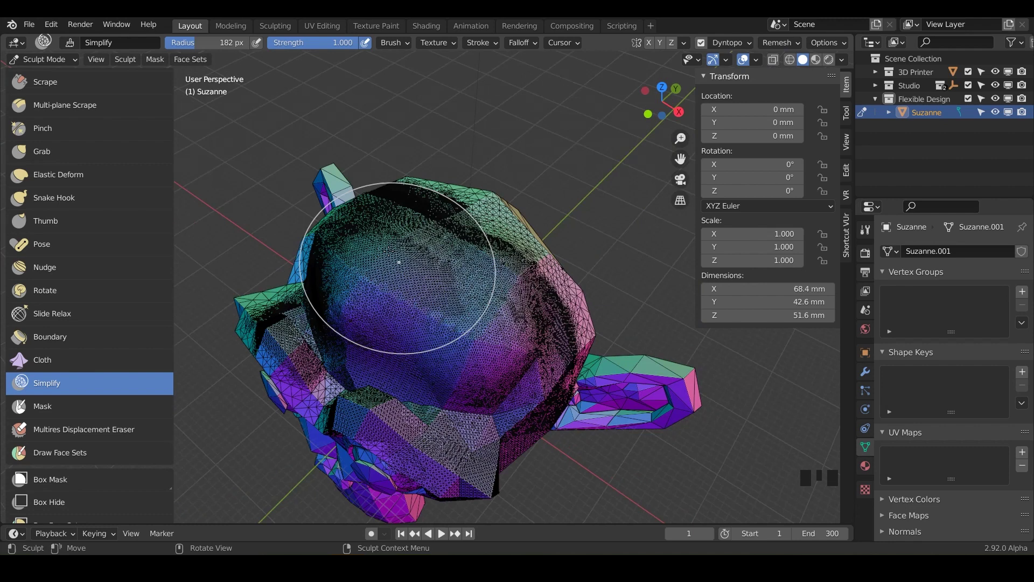
pyautogui.moveTo(467, 331)
pyautogui.mouseDown()
pyautogui.moveTo(444, 309)
pyautogui.moveTo(452, 291)
pyautogui.moveTo(477, 286)
pyautogui.moveTo(490, 312)
pyautogui.mouseUp()
# - Undo the last simplify stroke and set the Dyntopo detail size to 9
pyautogui.hotkey('ctrl', 'z')
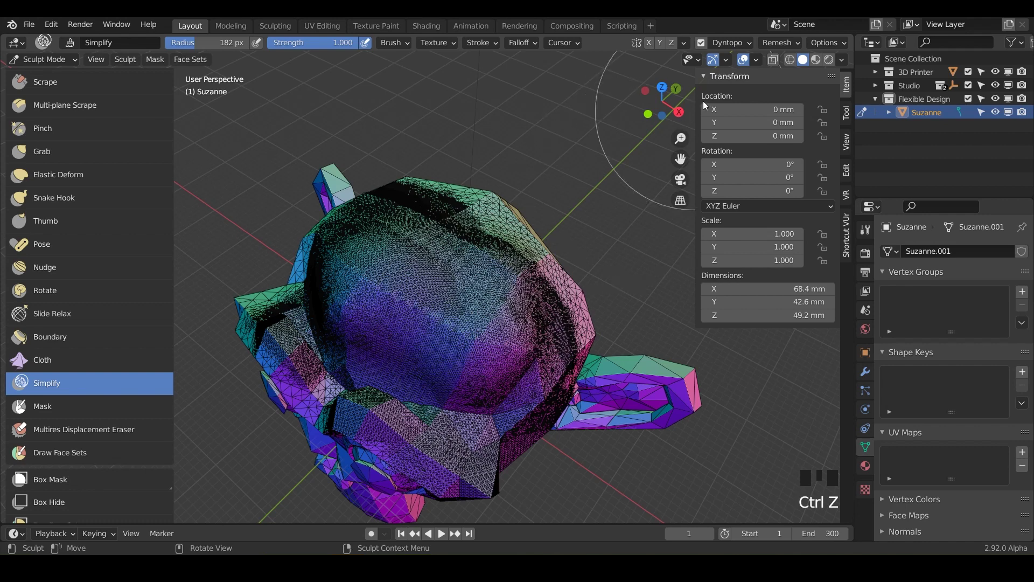
pyautogui.click(747, 44)
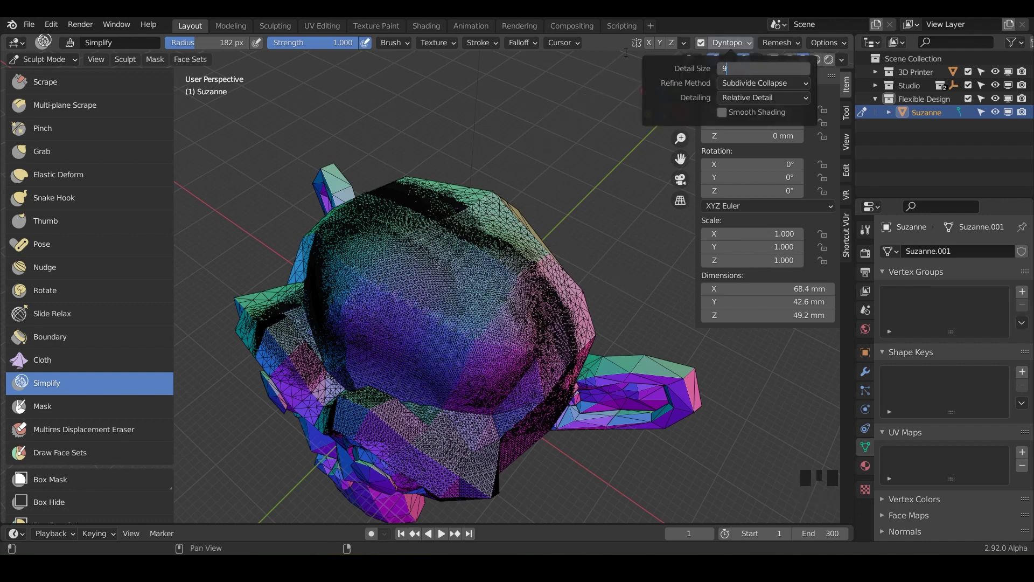
pyautogui.press('Return')
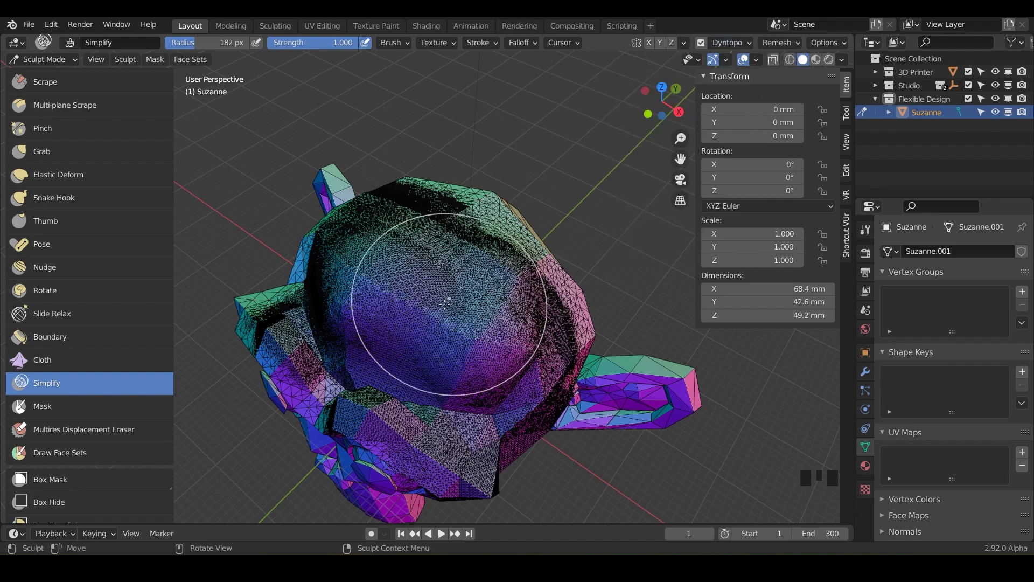
# - Simplify the dense triangles on the brow and across the top of the head
pyautogui.moveTo(480, 330); pyautogui.dragTo(536, 239, button='middle')
pyautogui.moveTo(418, 163); pyautogui.dragTo(417, 163)
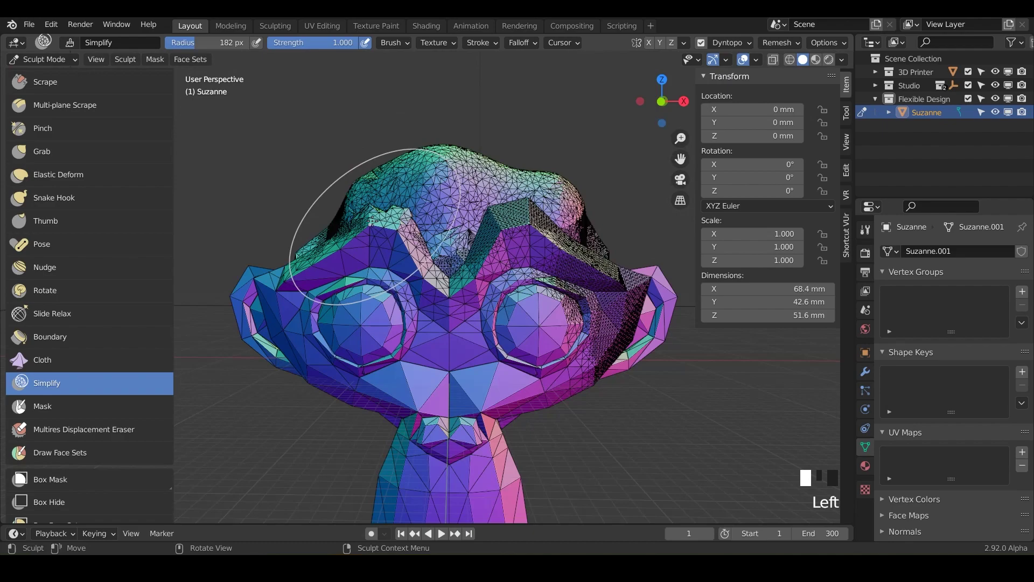
pyautogui.moveTo(372, 220); pyautogui.dragTo(487, 199, button='middle')
pyautogui.moveTo(496, 196); pyautogui.dragTo(441, 193)
pyautogui.moveTo(442, 194)
pyautogui.mouseDown(button='middle')
pyautogui.moveTo(531, 293)
pyautogui.moveTo(466, 312)
pyautogui.mouseUp(button='middle')
pyautogui.moveTo(467, 312); pyautogui.dragTo(455, 311)
pyautogui.moveTo(455, 311); pyautogui.dragTo(429, 244, button='middle')
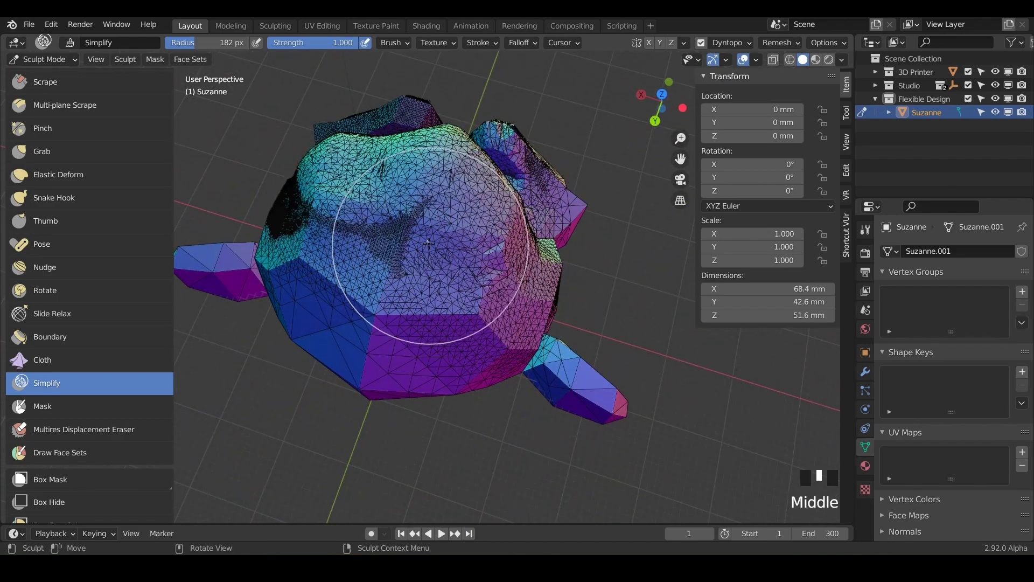
pyautogui.moveTo(429, 243); pyautogui.dragTo(376, 238)
pyautogui.moveTo(376, 237)
pyautogui.mouseDown(button='middle')
pyautogui.moveTo(432, 180)
pyautogui.moveTo(593, 207)
pyautogui.moveTo(474, 288)
pyautogui.mouseUp(button='middle')
pyautogui.moveTo(473, 289); pyautogui.dragTo(474, 254)
pyautogui.moveTo(473, 254)
pyautogui.mouseDown(button='middle')
pyautogui.moveTo(601, 171)
pyautogui.moveTo(429, 271)
pyautogui.moveTo(458, 320)
pyautogui.mouseUp(button='middle')
pyautogui.scroll(4, 474, 253)
# - Check the Dyntopo detail size and even out the triangles on the lower head and jaw
pyautogui.click(454, 333)
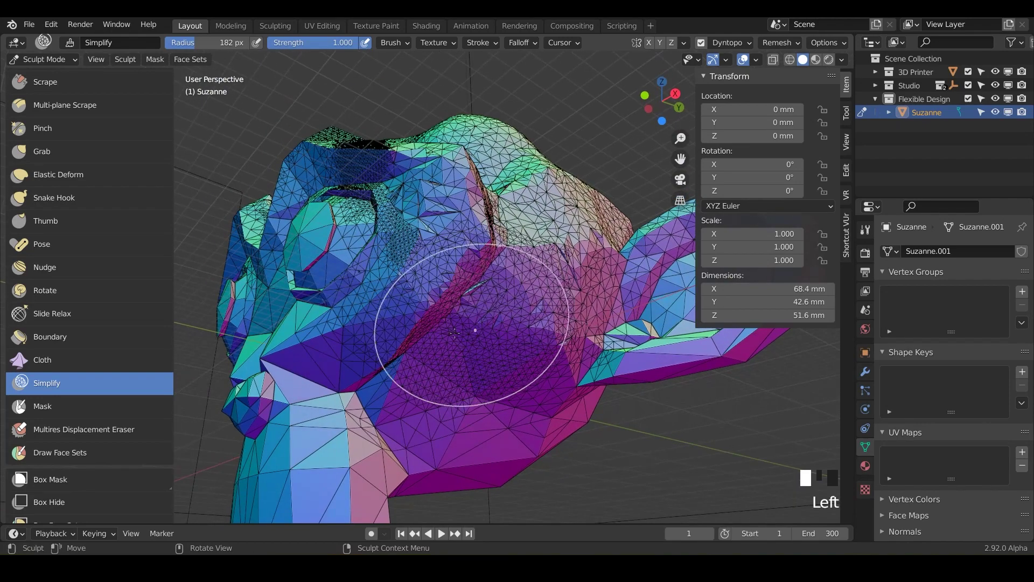
pyautogui.moveTo(432, 370); pyautogui.dragTo(417, 369, button='middle')
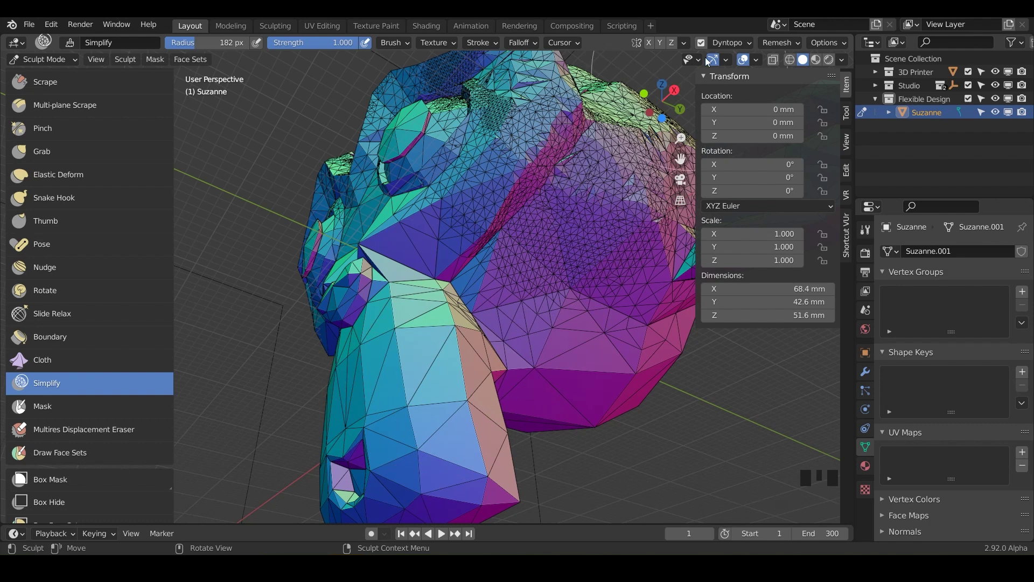
pyautogui.click(732, 42)
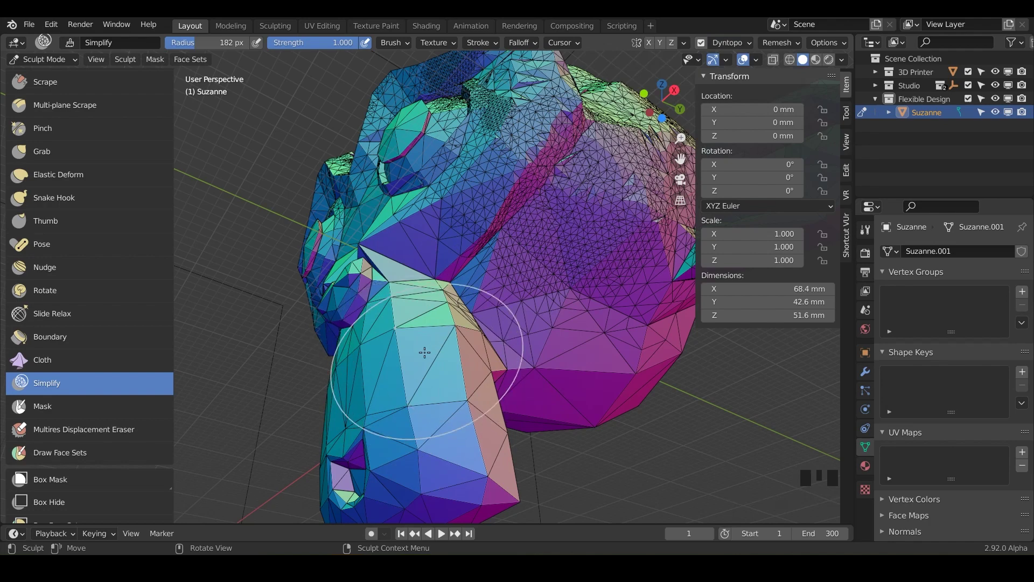
pyautogui.moveTo(424, 353); pyautogui.dragTo(480, 483)
pyautogui.click(462, 457)
pyautogui.moveTo(462, 456)
pyautogui.mouseDown(button='middle')
pyautogui.moveTo(421, 379)
pyautogui.moveTo(439, 351)
pyautogui.mouseUp(button='middle')
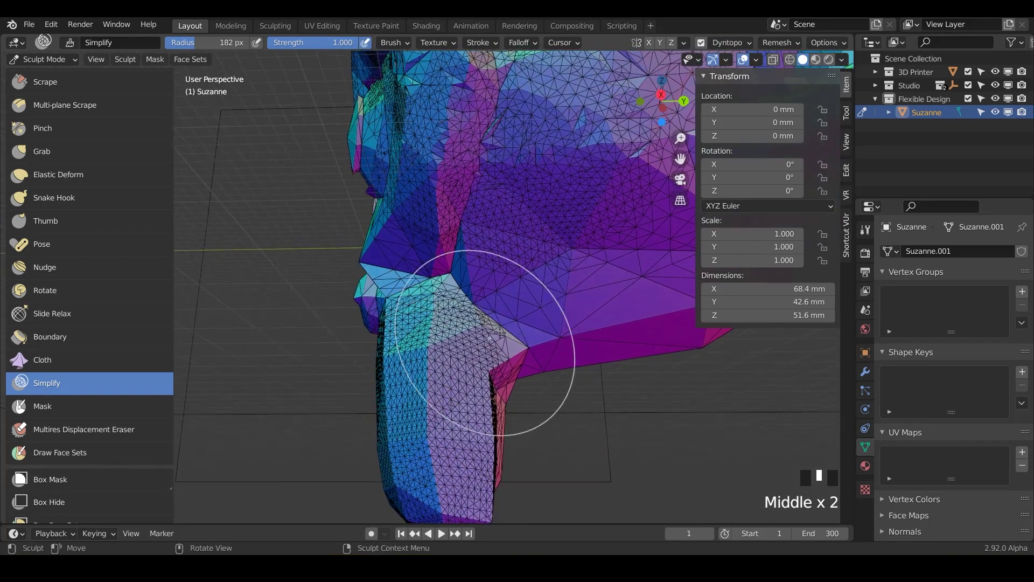
# - Dab the Simplify brush under the jaw and across the front of the chin
pyautogui.click(524, 317)
pyautogui.keyDown('shift'); pyautogui.moveTo(524, 317); pyautogui.dragTo(502, 385, button='middle'); pyautogui.keyUp('shift')
pyautogui.click(549, 354)
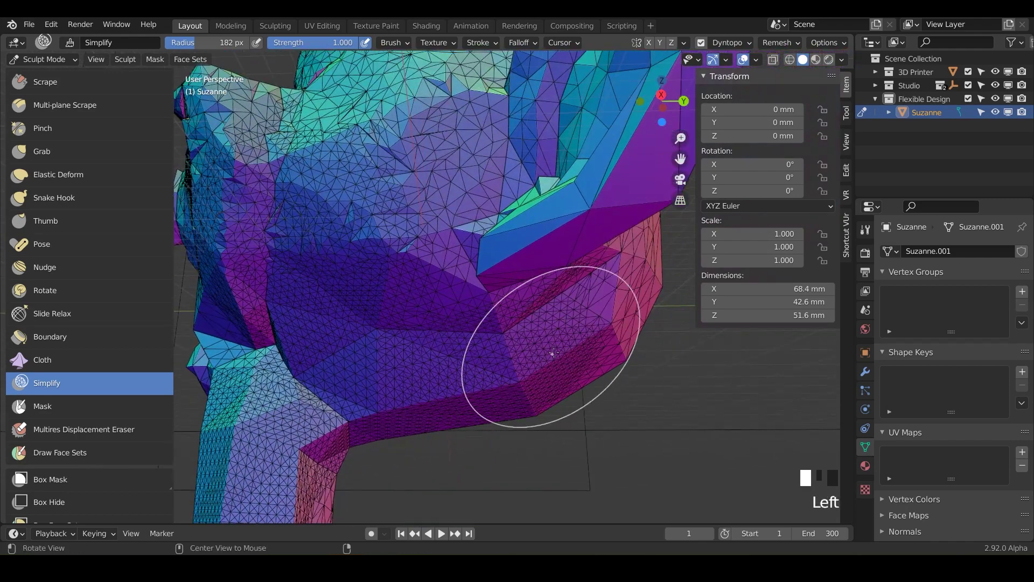
pyautogui.moveTo(549, 353); pyautogui.dragTo(489, 295, button='middle')
pyautogui.click(489, 296)
pyautogui.click(443, 221)
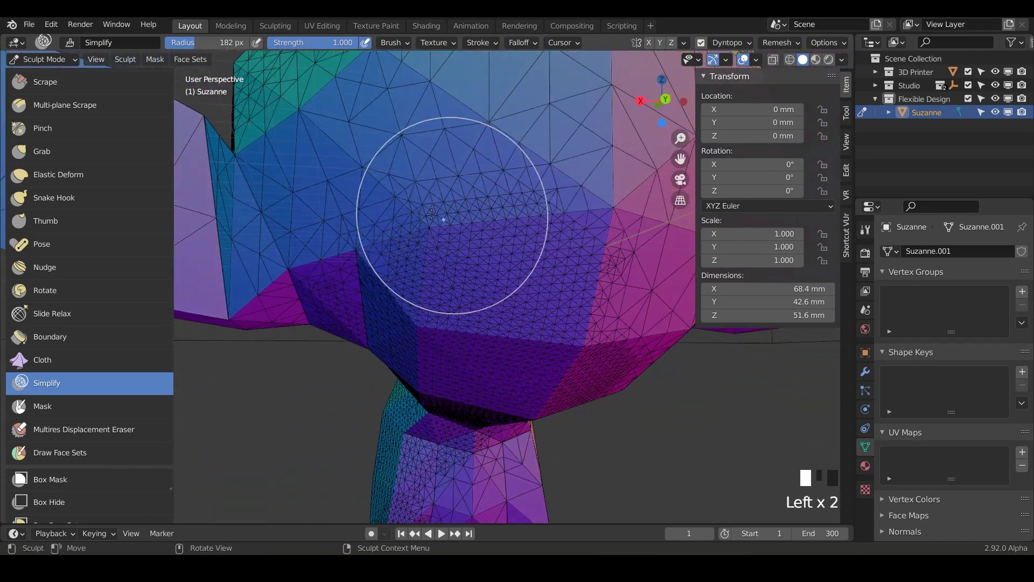
pyautogui.keyDown('shift'); pyautogui.moveTo(443, 222); pyautogui.dragTo(438, 219, button='middle'); pyautogui.keyUp('shift')
pyautogui.click(378, 248)
pyautogui.click(377, 248)
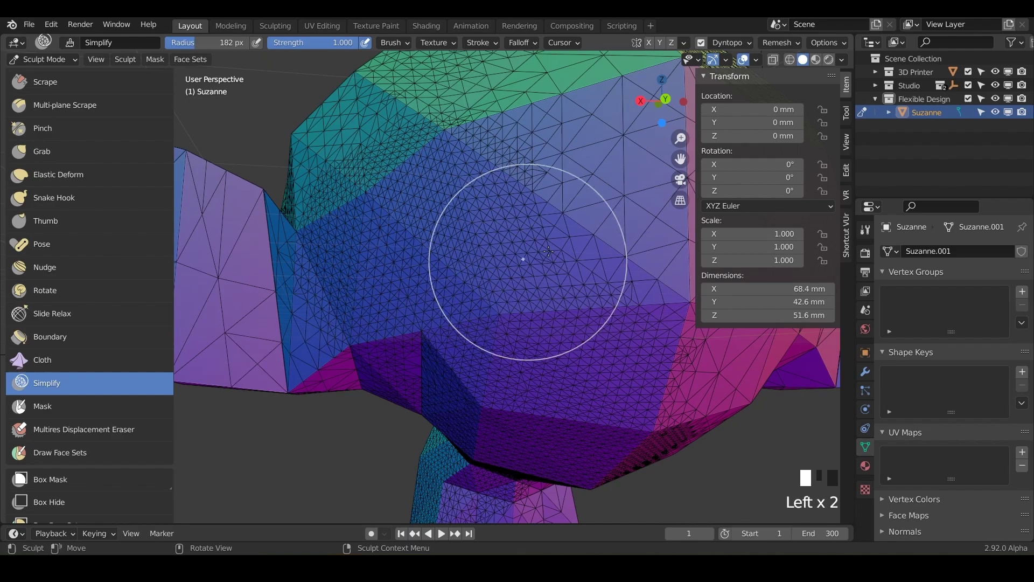
pyautogui.click(571, 248)
# - Simplify the mesh across the head and even out the triangles on the face
pyautogui.scroll(-1, 554, 248)
pyautogui.keyDown('shift'); pyautogui.moveTo(555, 248); pyautogui.dragTo(455, 326, button='middle'); pyautogui.keyUp('shift')
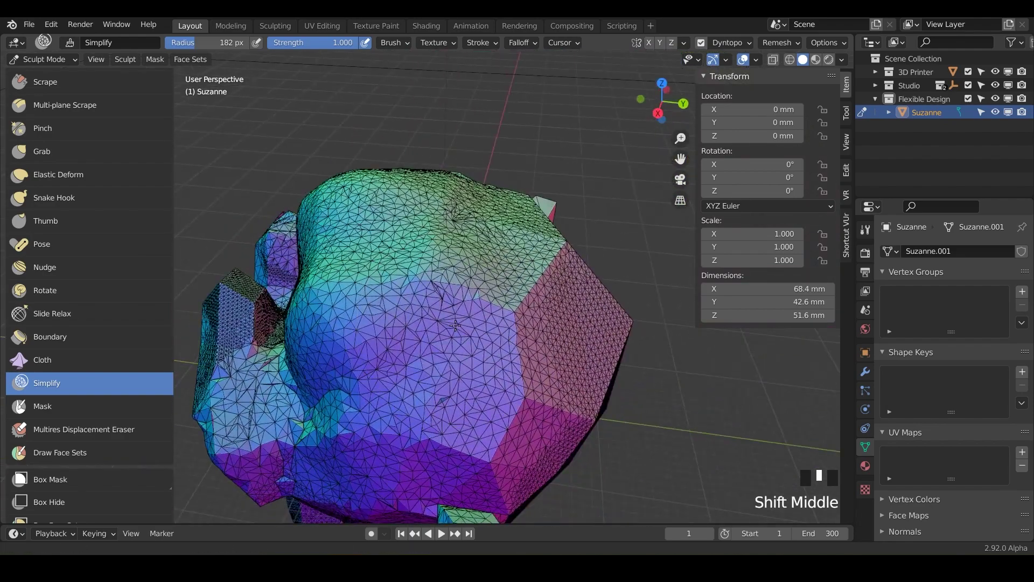
pyautogui.moveTo(454, 325)
pyautogui.mouseDown()
pyautogui.moveTo(381, 323)
pyautogui.moveTo(406, 392)
pyautogui.mouseUp()
pyautogui.moveTo(406, 393)
pyautogui.mouseDown(button='middle')
pyautogui.moveTo(513, 367)
pyautogui.moveTo(492, 370)
pyautogui.moveTo(498, 309)
pyautogui.mouseUp(button='middle')
pyautogui.moveTo(377, 365); pyautogui.dragTo(441, 363, button='middle')
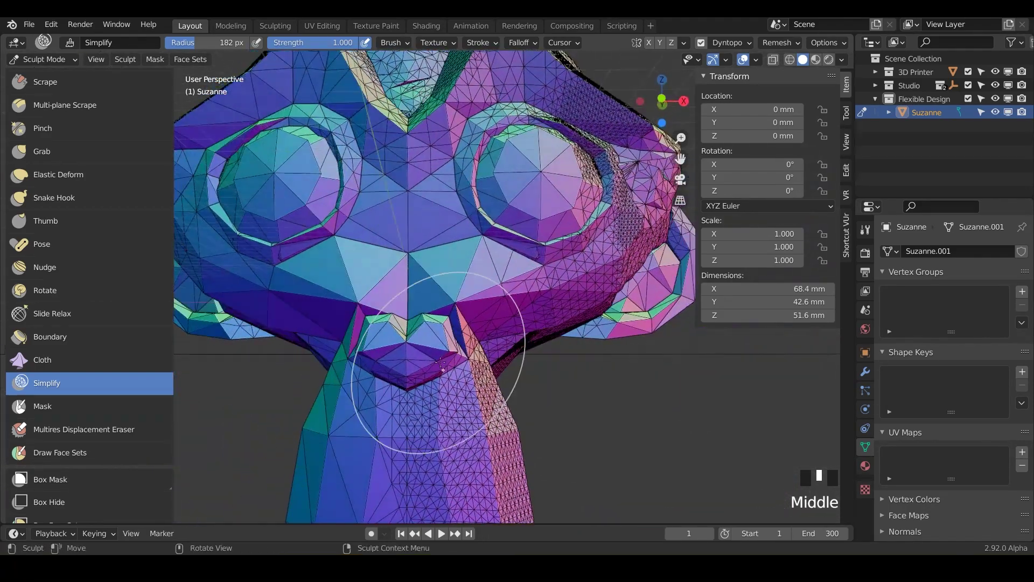
pyautogui.moveTo(426, 338)
pyautogui.mouseDown()
pyautogui.moveTo(354, 305)
pyautogui.moveTo(438, 173)
pyautogui.mouseUp()
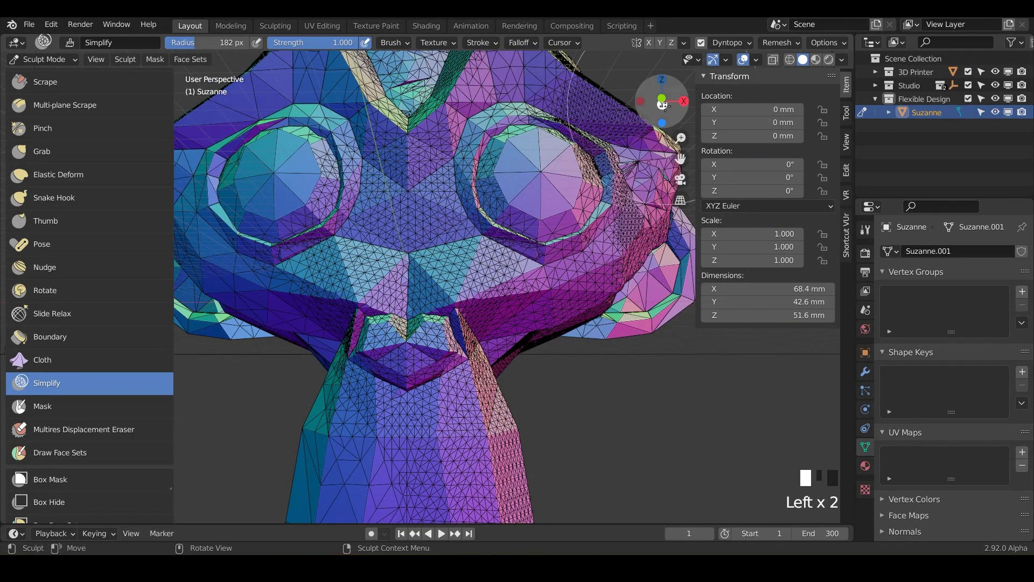
# - Even out the mesh around the eye and brow, checking the Dyntopo detail settings
pyautogui.click(743, 43)
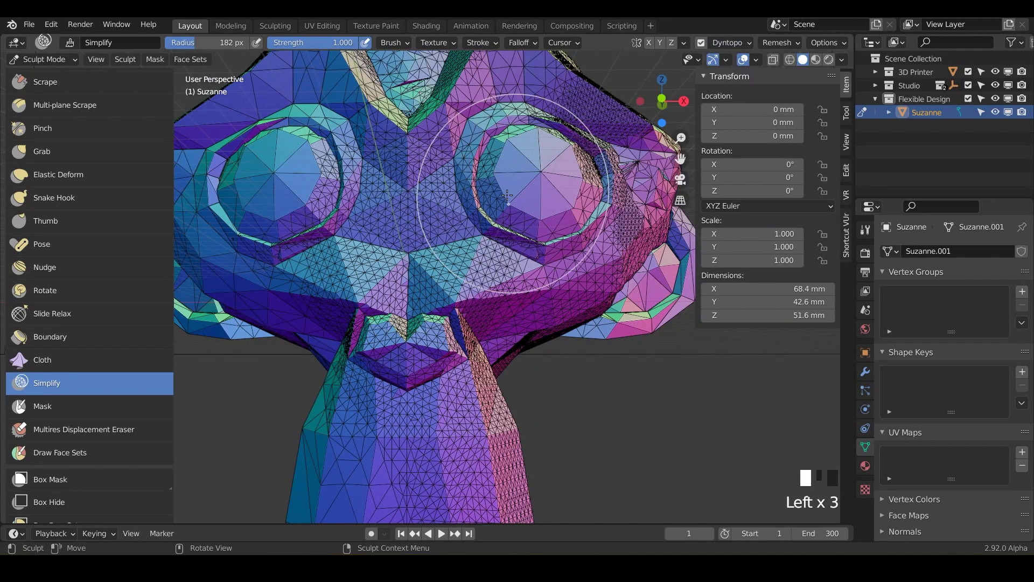
pyautogui.scroll(-3, 313, 377)
pyautogui.moveTo(301, 372); pyautogui.dragTo(396, 291, button='middle')
pyautogui.moveTo(396, 291)
pyautogui.mouseDown()
pyautogui.moveTo(427, 243)
pyautogui.moveTo(393, 254)
pyautogui.moveTo(266, 404)
pyautogui.mouseUp()
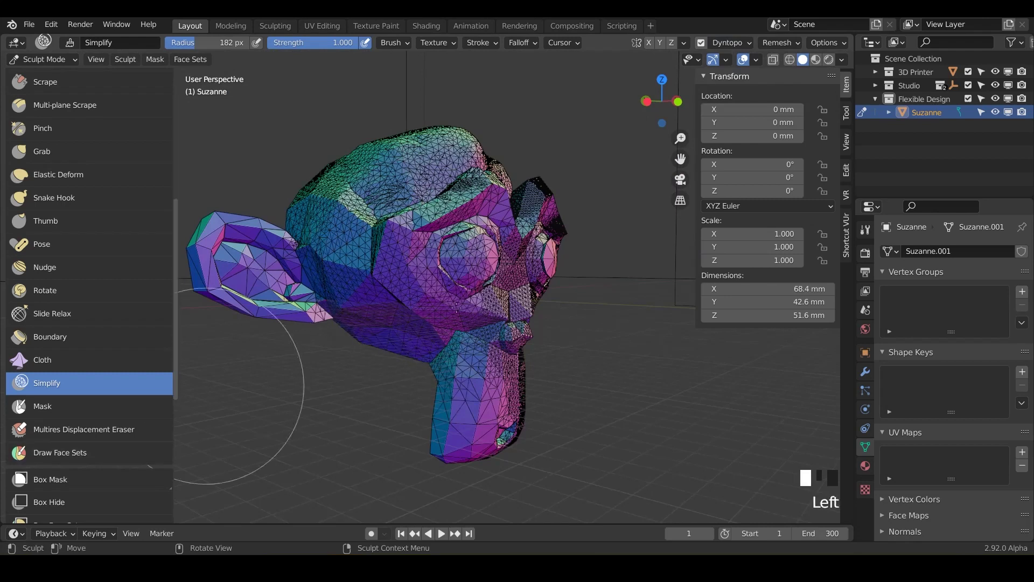
pyautogui.click(751, 46)
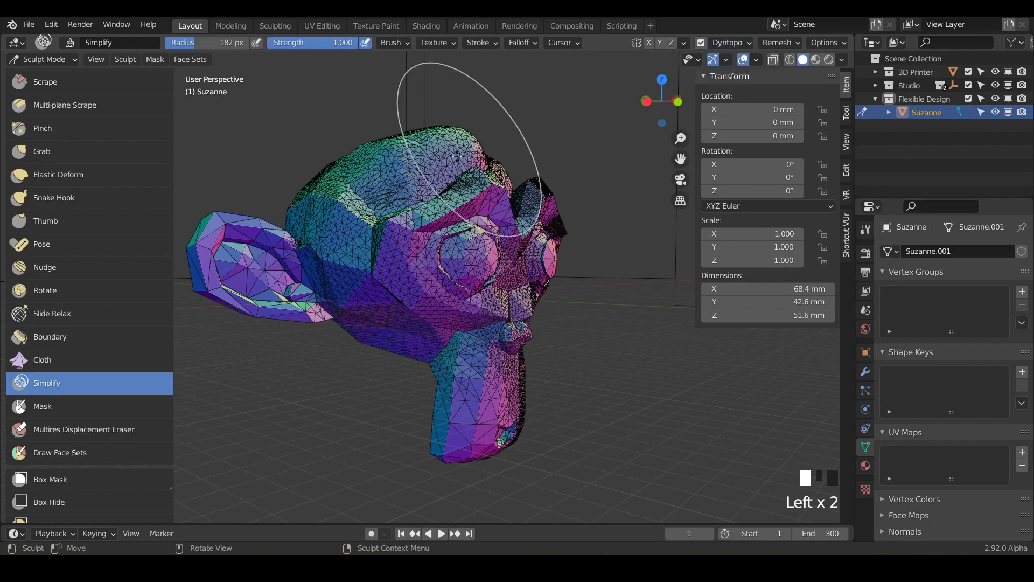
# - Run Simplify brush strokes across the top of Suzanne's head
pyautogui.moveTo(335, 230)
pyautogui.mouseDown()
pyautogui.moveTo(335, 219)
pyautogui.moveTo(415, 245)
pyautogui.mouseUp()
pyautogui.moveTo(418, 246); pyautogui.dragTo(466, 286, button='middle')
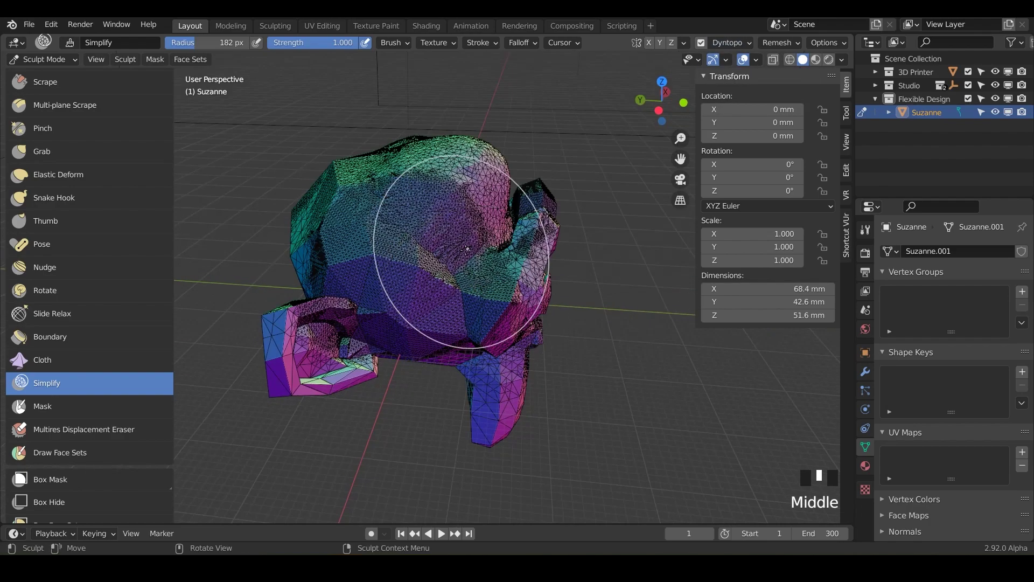
pyautogui.scroll(5, 457, 323)
pyautogui.moveTo(450, 323)
pyautogui.mouseDown()
pyautogui.moveTo(435, 174)
pyautogui.moveTo(459, 299)
pyautogui.mouseUp()
pyautogui.scroll(-4, 447, 286)
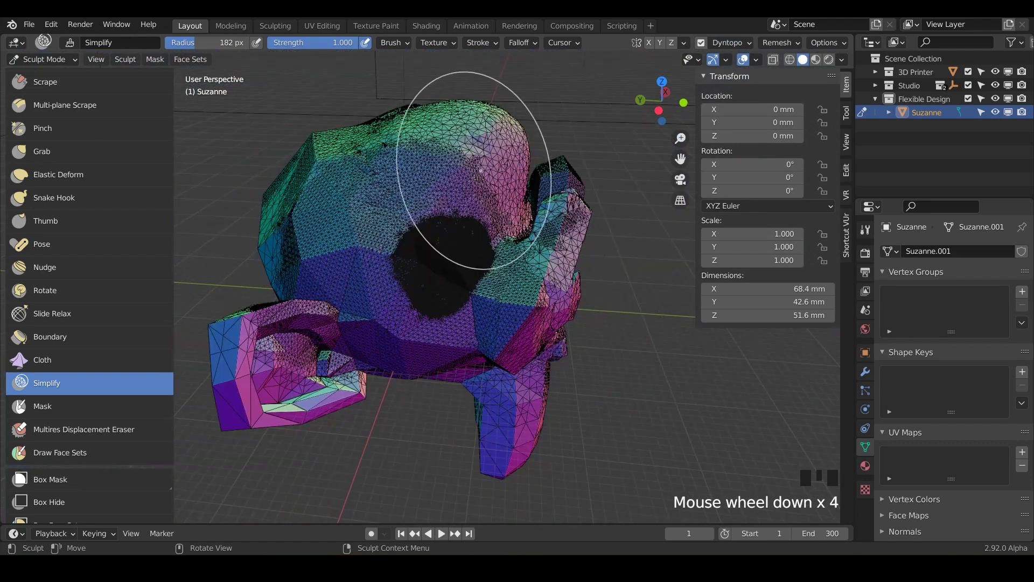
# - Check the Dyntopo detail settings, then simplify the dark dense patch on the head
pyautogui.click(728, 43)
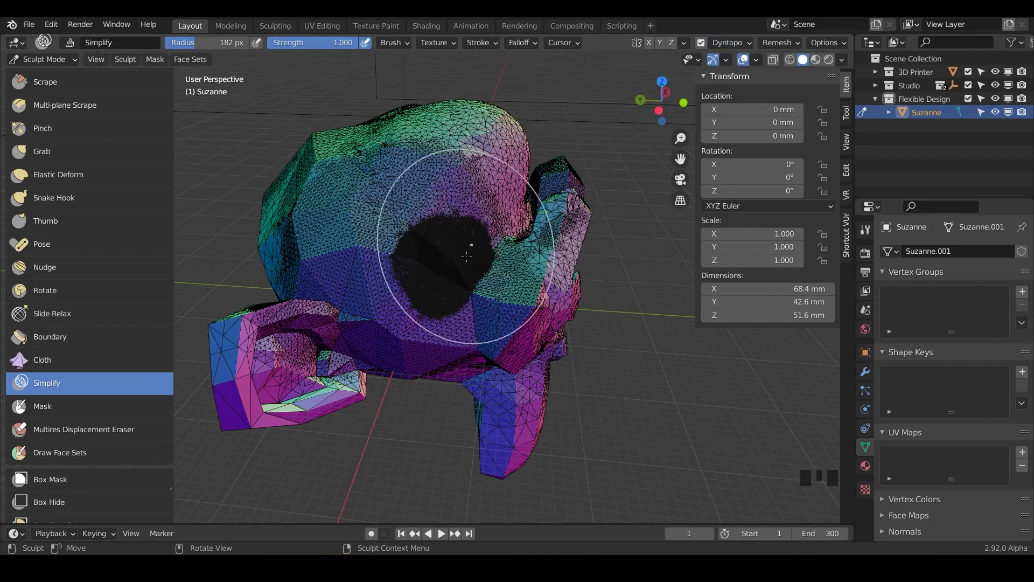
pyautogui.scroll(2, 434, 237)
pyautogui.scroll(2, 421, 231)
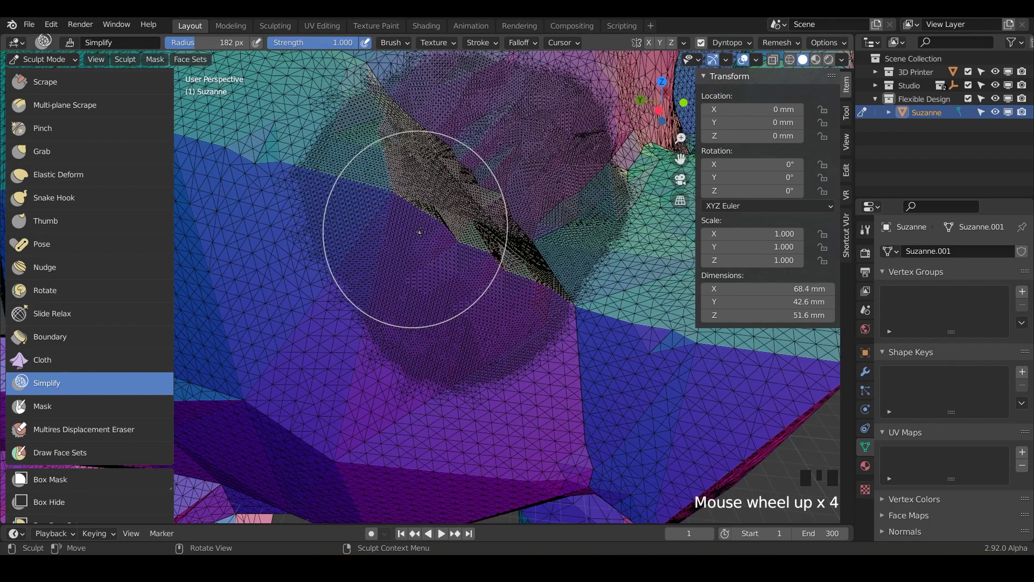
pyautogui.click(374, 201)
pyautogui.click(428, 291)
pyautogui.moveTo(529, 314); pyautogui.dragTo(552, 323)
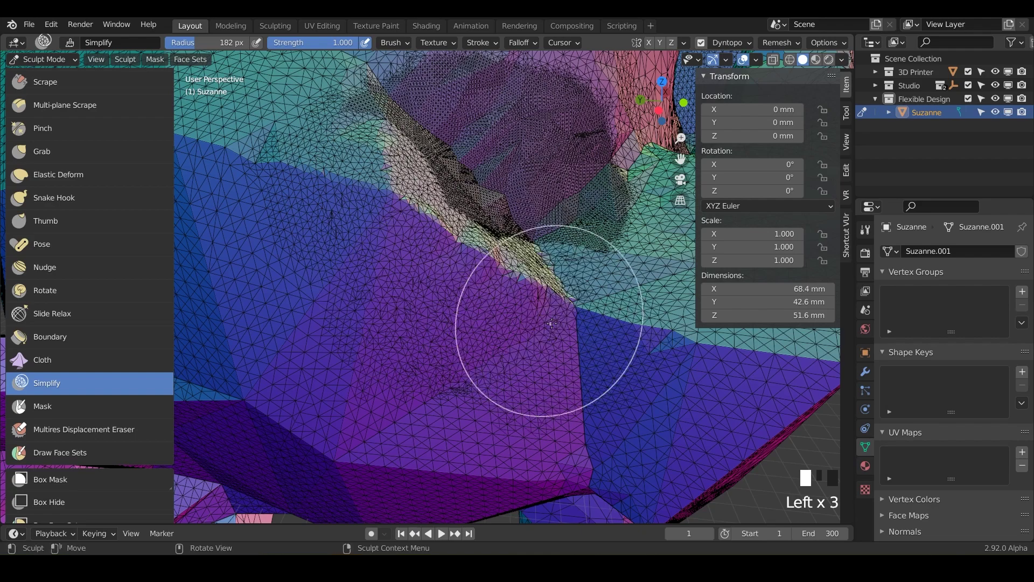
pyautogui.moveTo(567, 239); pyautogui.dragTo(541, 70)
# - Simplify the remaining dense triangles near the top and sides of the head
pyautogui.click(562, 126)
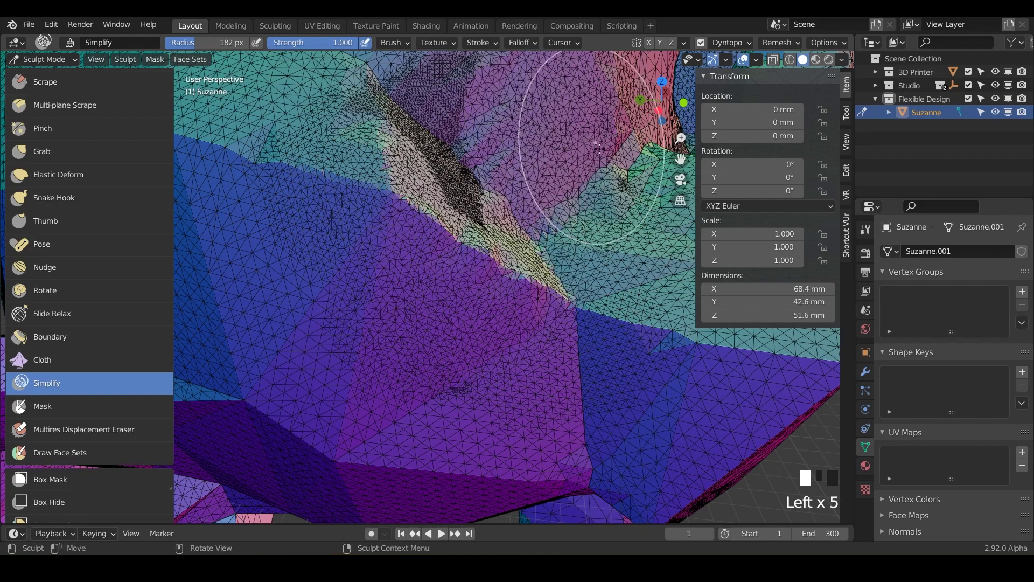
pyautogui.click(474, 243)
pyautogui.click(462, 208)
pyautogui.moveTo(461, 208); pyautogui.dragTo(437, 262, button='middle')
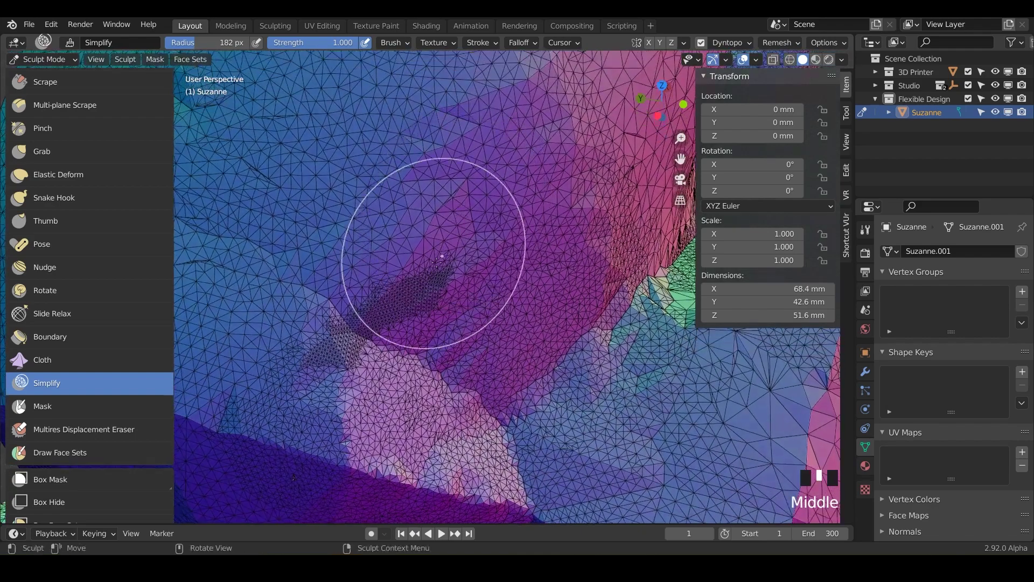
pyautogui.click(397, 293)
pyautogui.click(381, 351)
pyautogui.moveTo(381, 350)
pyautogui.keyDown('shift'); pyautogui.mouseDown(button='middle')
pyautogui.moveTo(410, 269)
pyautogui.moveTo(434, 248)
pyautogui.moveTo(364, 219)
pyautogui.moveTo(474, 289)
pyautogui.moveTo(465, 257)
pyautogui.moveTo(526, 196)
pyautogui.moveTo(426, 302)
pyautogui.moveTo(473, 328)
pyautogui.moveTo(473, 254)
pyautogui.moveTo(350, 194)
pyautogui.mouseUp(button='middle'); pyautogui.keyUp('shift')
# - Turn Suzanne to a three-quarter view and retriangulate the eye area and side of the head
pyautogui.scroll(-2, 457, 287)
pyautogui.click(344, 190)
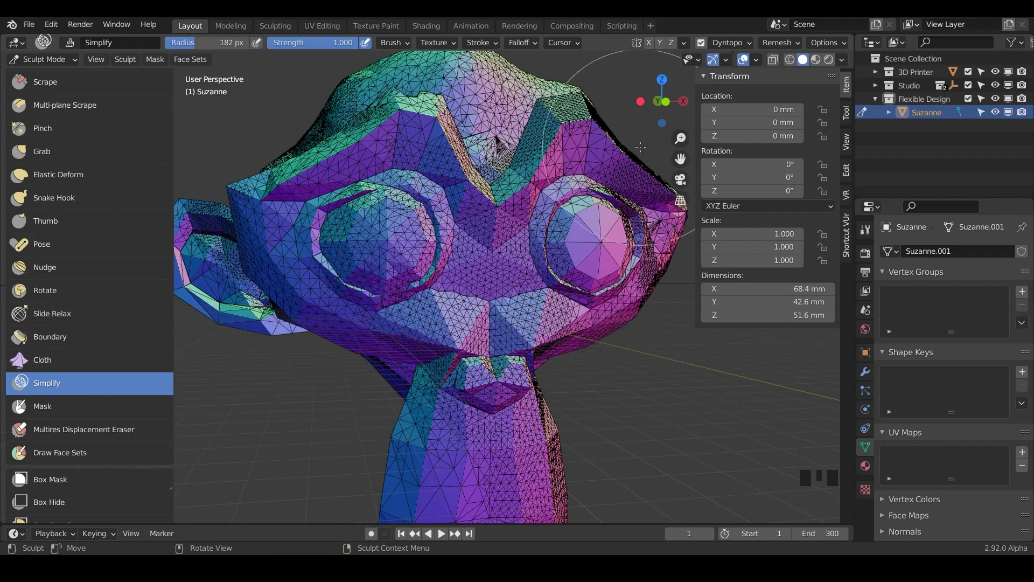
pyautogui.moveTo(470, 304); pyautogui.dragTo(344, 360, button='middle')
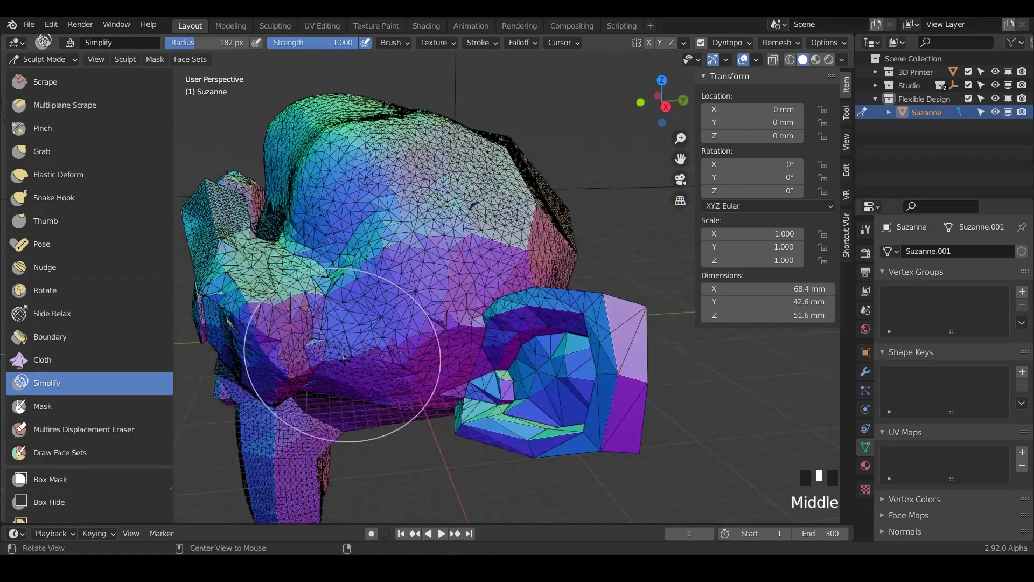
pyautogui.moveTo(529, 390); pyautogui.dragTo(563, 351)
pyautogui.moveTo(563, 351); pyautogui.dragTo(520, 425, button='middle')
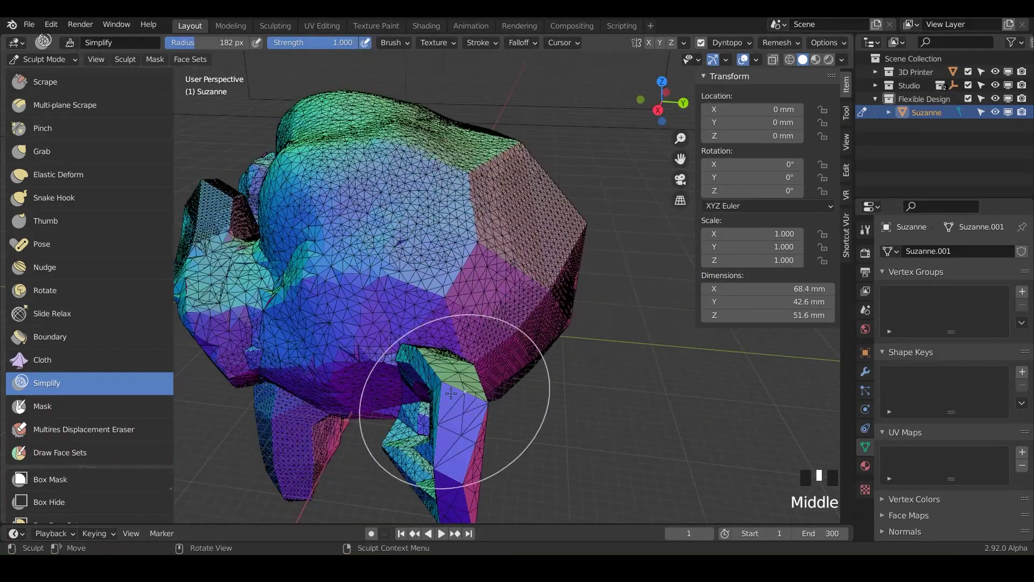
pyautogui.moveTo(451, 394); pyautogui.dragTo(462, 392)
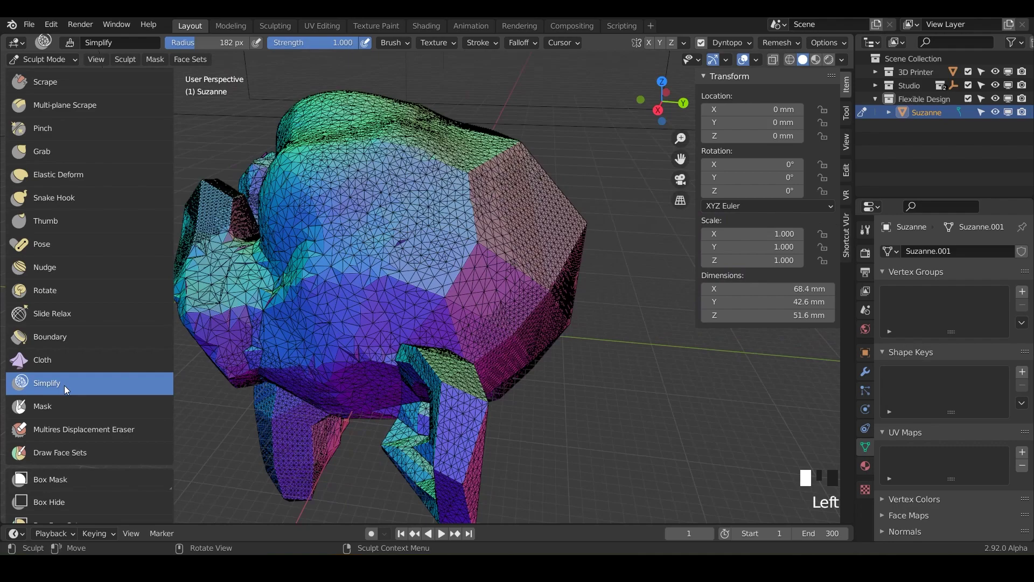